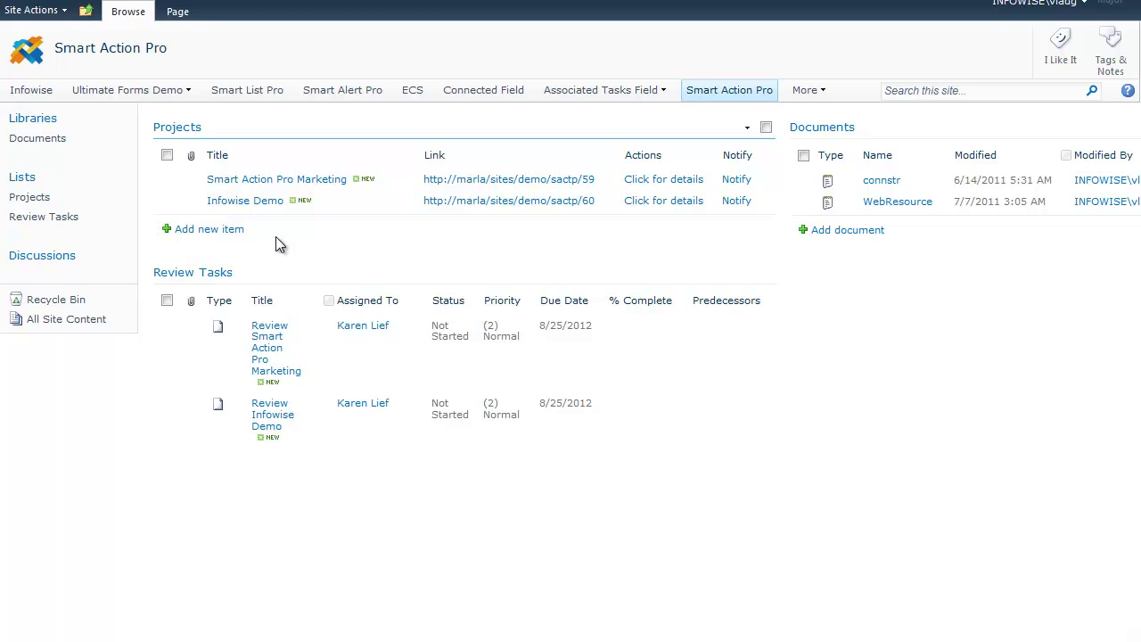
Start a new Projects item and enter 'Video demo' as its Title
{"action": "left_click", "coordinate": [223, 231]}
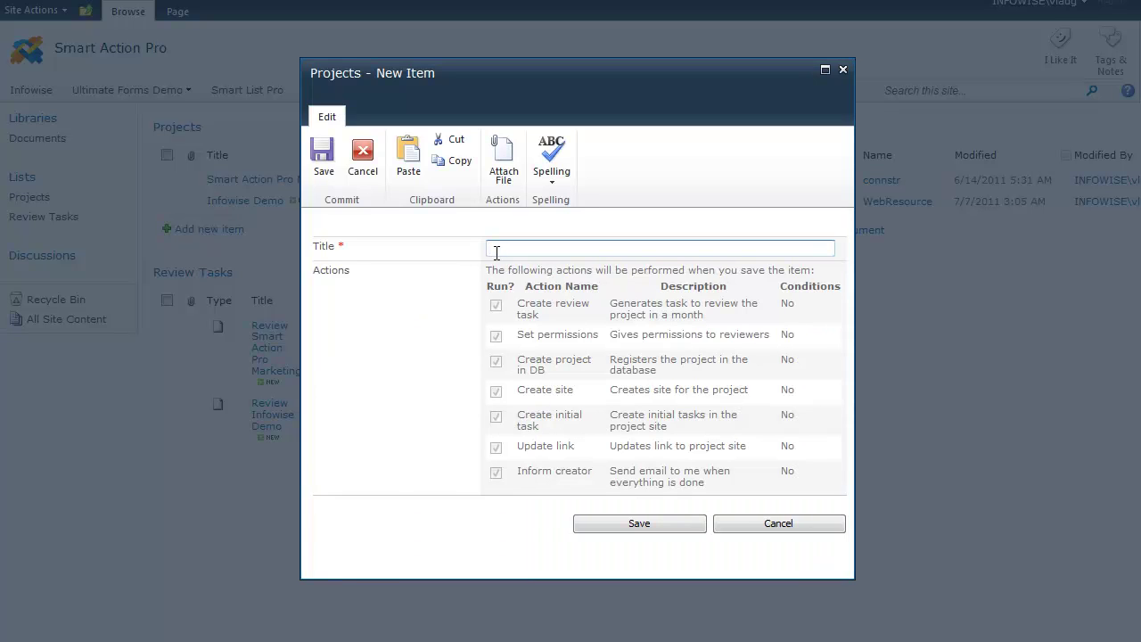
{"action": "left_click", "coordinate": [496, 252]}
{"action": "type", "text": "Video"}
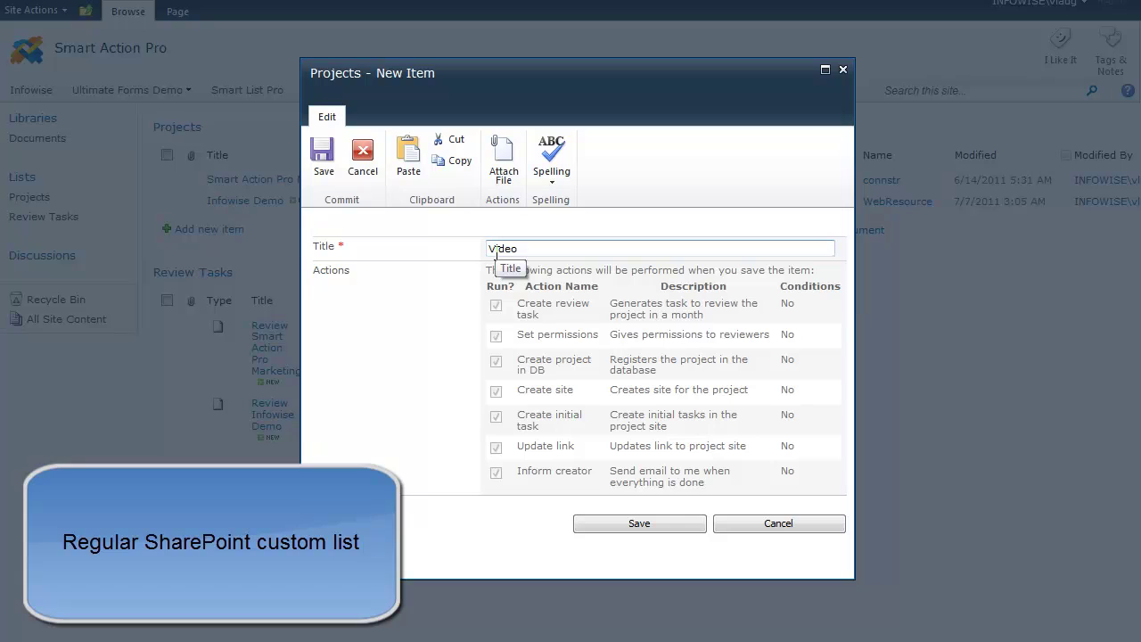
{"action": "type", "text": " demo"}
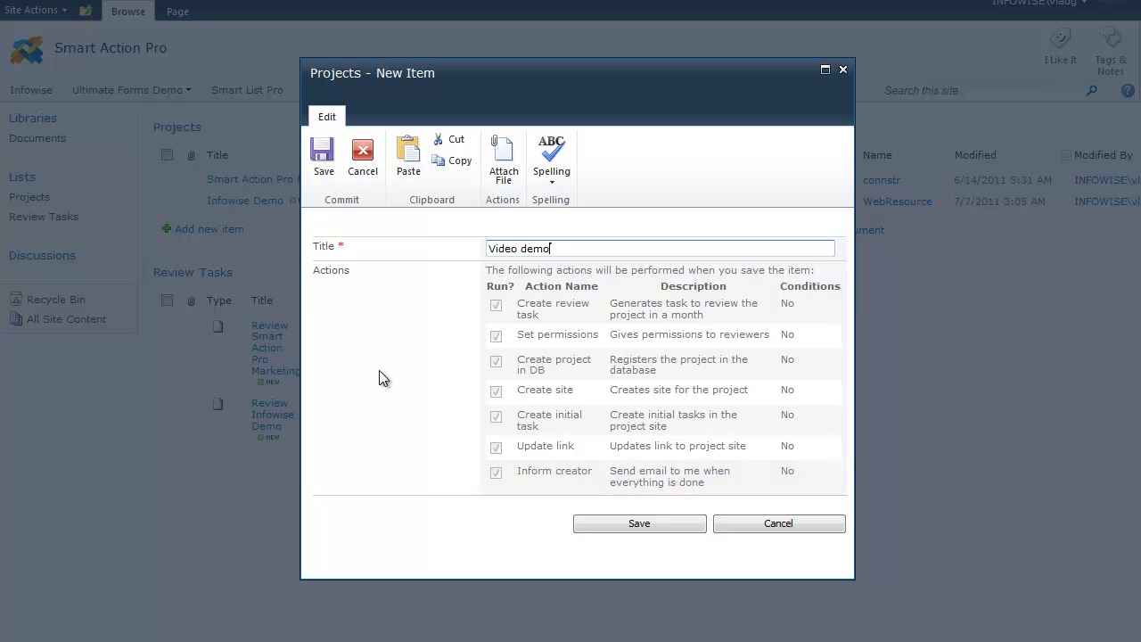
Save the Video demo project, inspect its Review Video demo task, and check the sactp/61 site's Tasks
{"action": "left_click", "coordinate": [629, 528]}
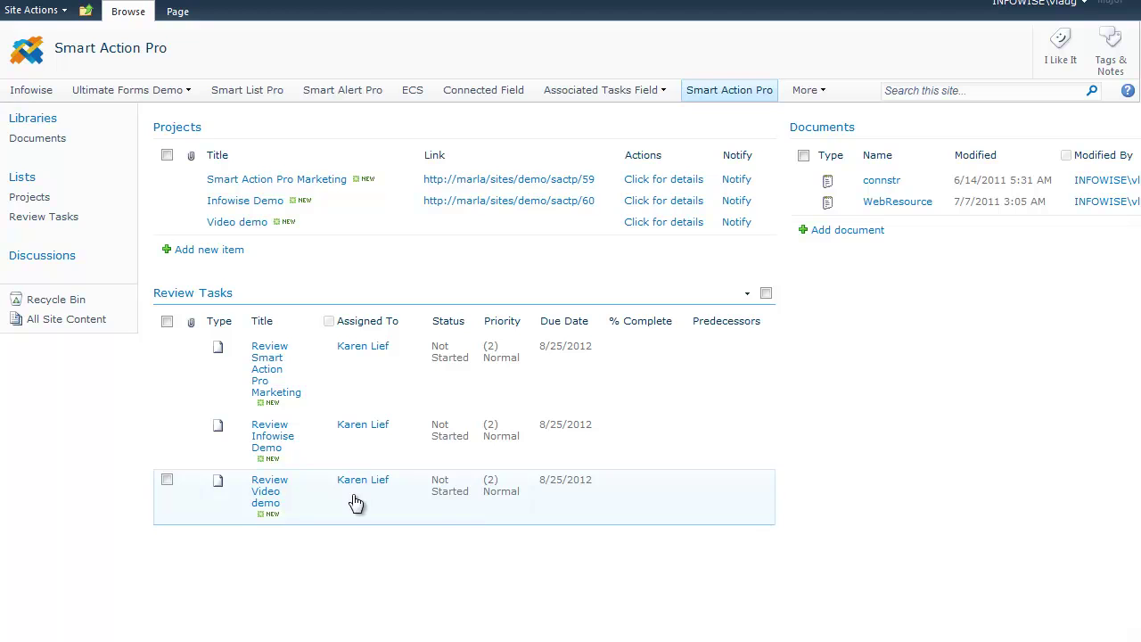
{"action": "left_click", "coordinate": [311, 500]}
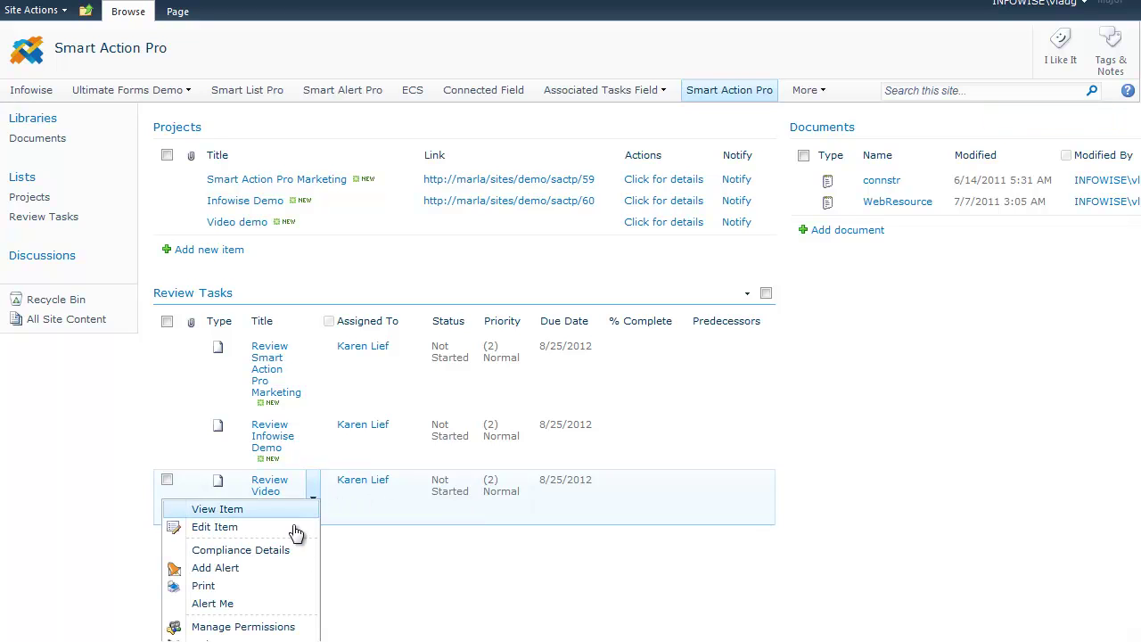
{"action": "left_click", "coordinate": [276, 632]}
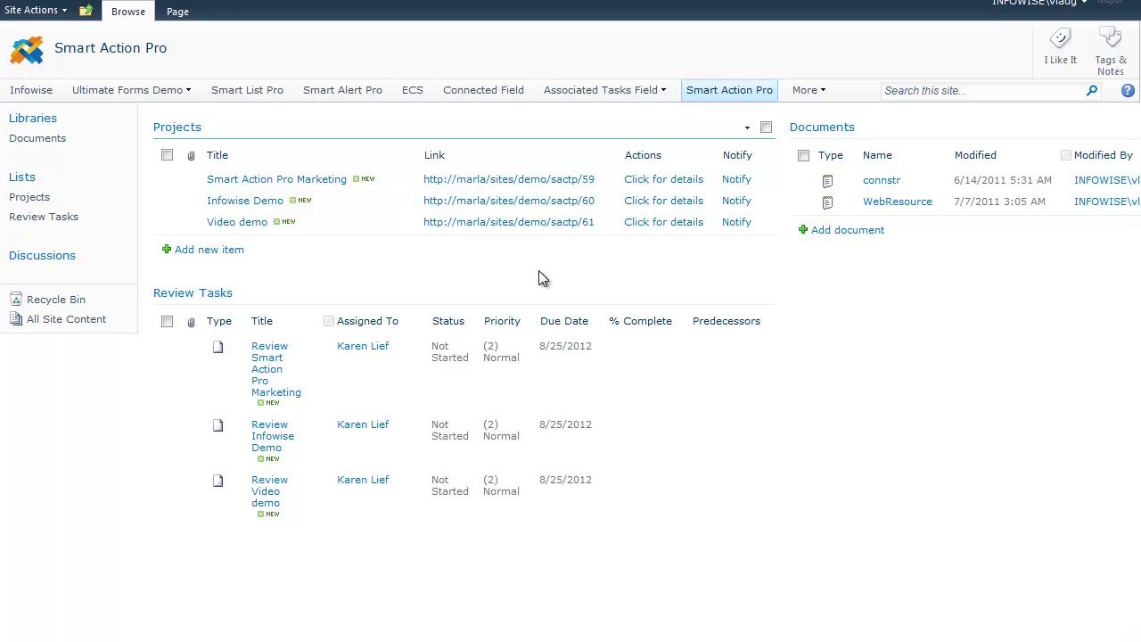
{"action": "left_click", "coordinate": [505, 226]}
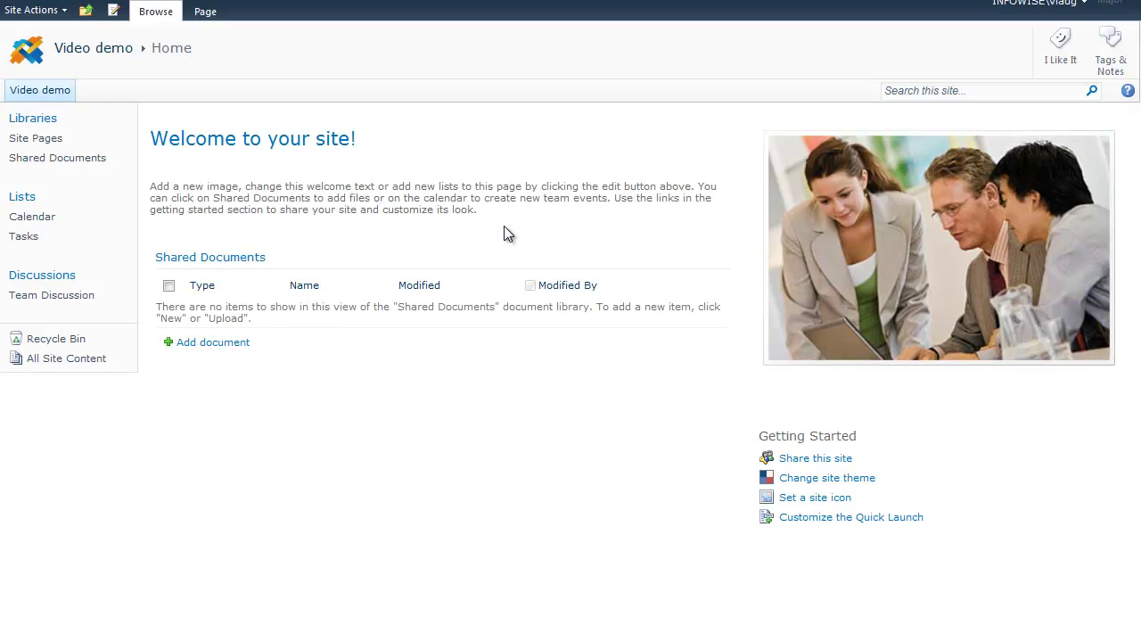
{"action": "left_click", "coordinate": [20, 239]}
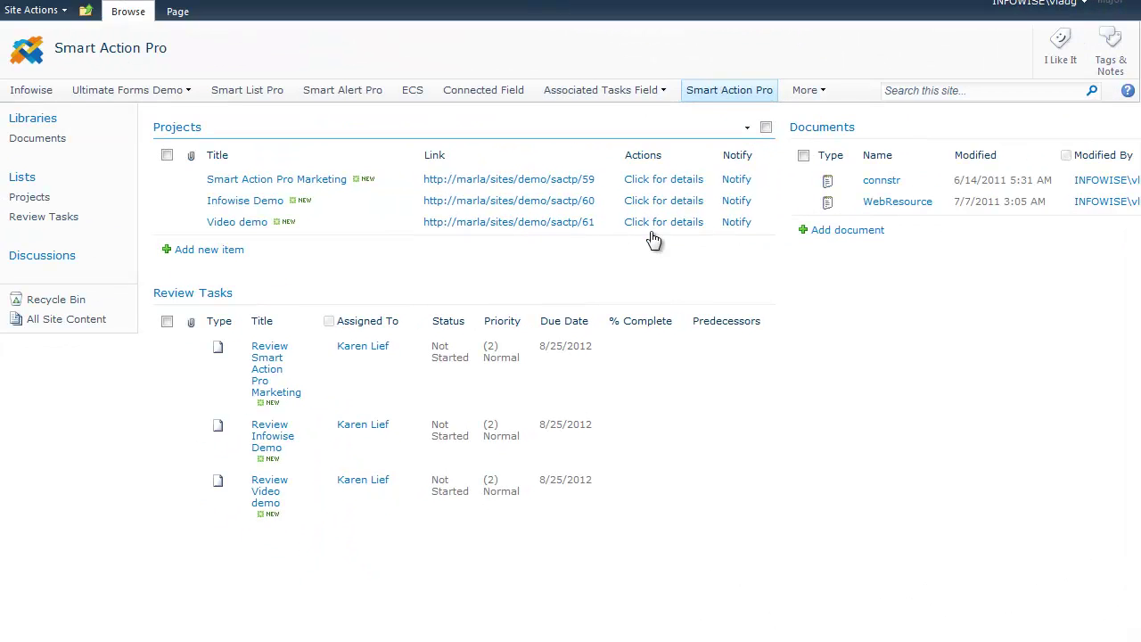
Confirm in Video demo's action history that Create review task succeeded, then run its Notify action
{"action": "left_click", "coordinate": [654, 230]}
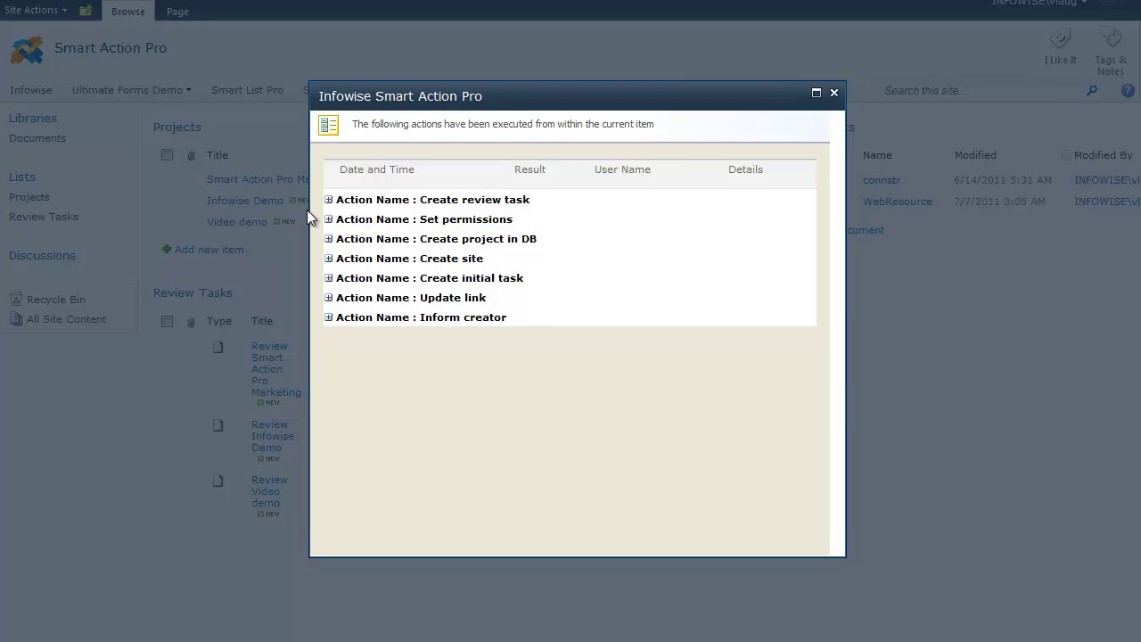
{"action": "left_click", "coordinate": [329, 202]}
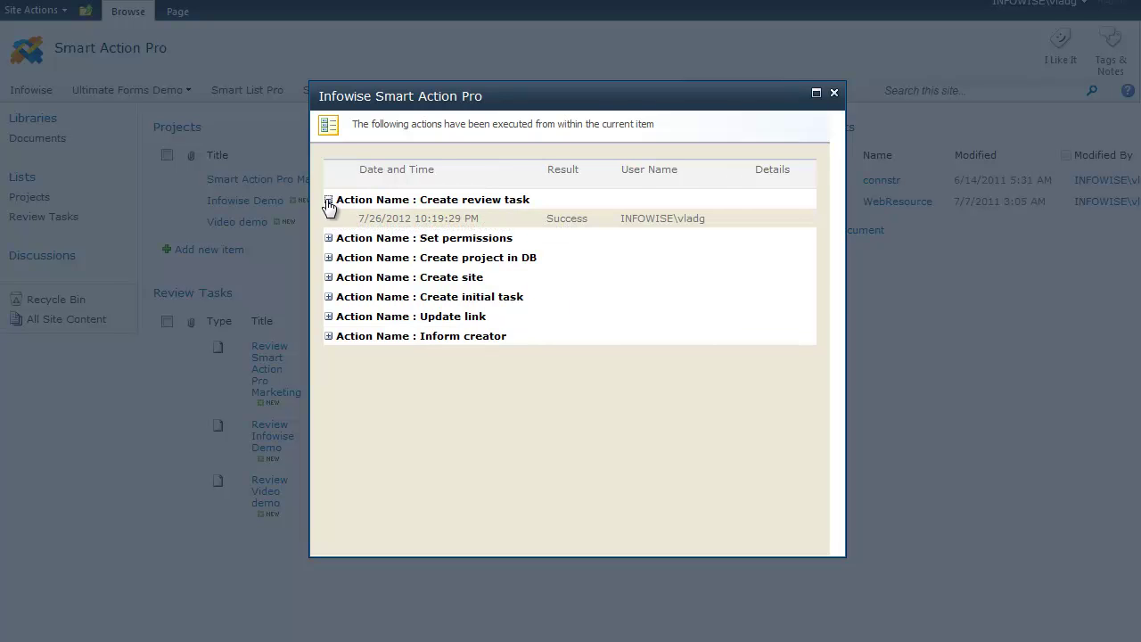
{"action": "left_click", "coordinate": [833, 92]}
{"action": "mouse_move", "coordinate": [832, 97]}
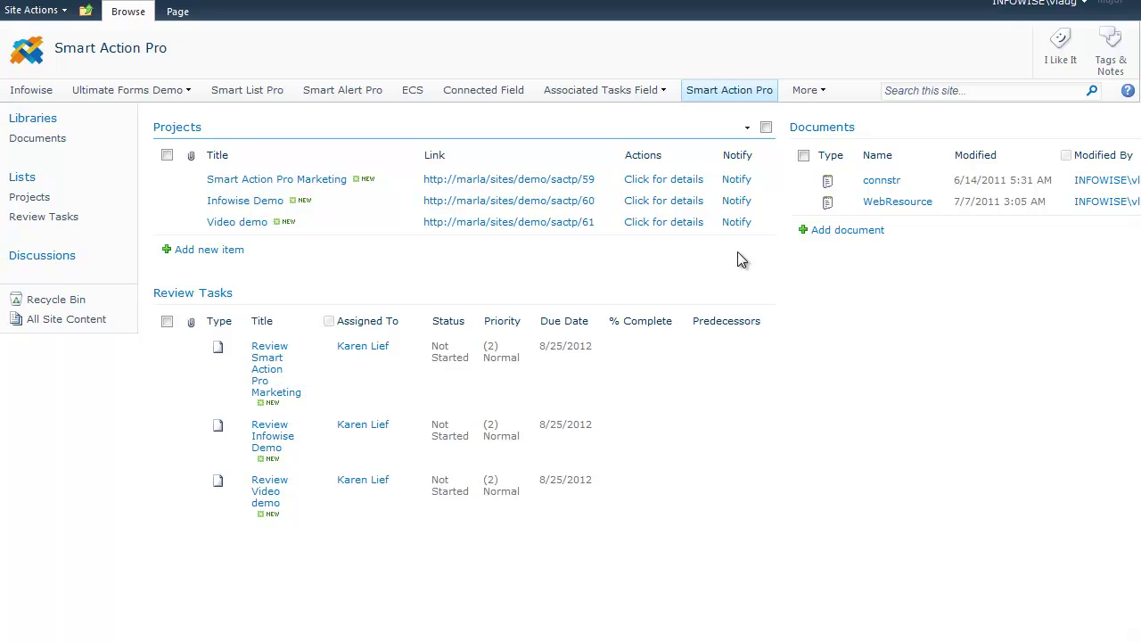
{"action": "left_click", "coordinate": [736, 222]}
Reach the Projects list's Smart Action Pro Actions settings through List Settings and review the Action Columns
{"action": "left_click", "coordinate": [186, 130]}
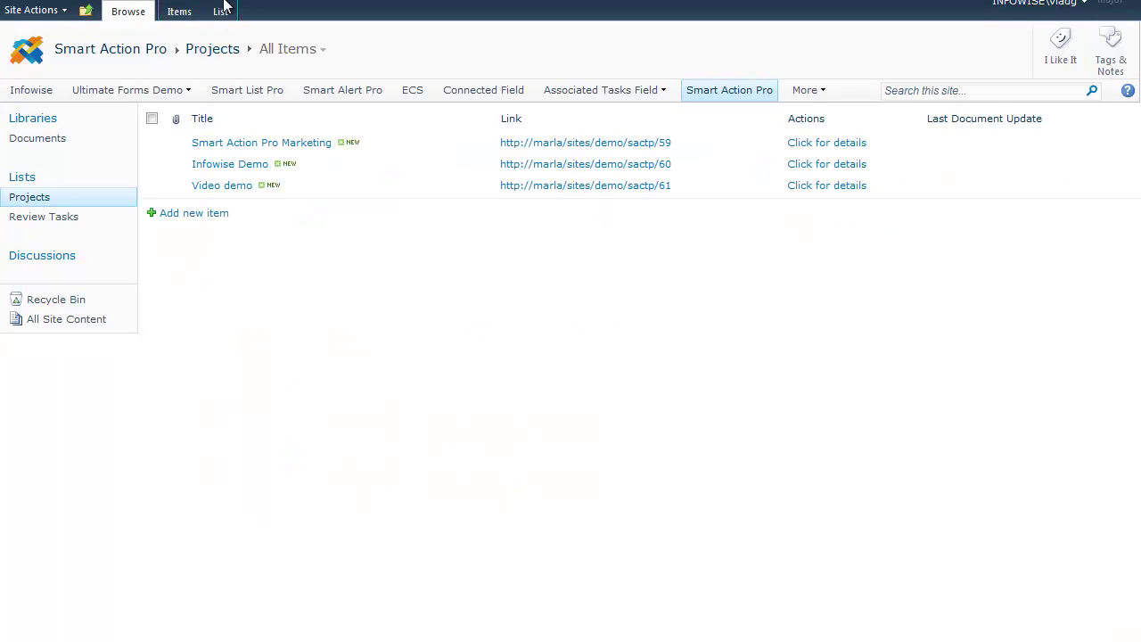
{"action": "left_click", "coordinate": [223, 11]}
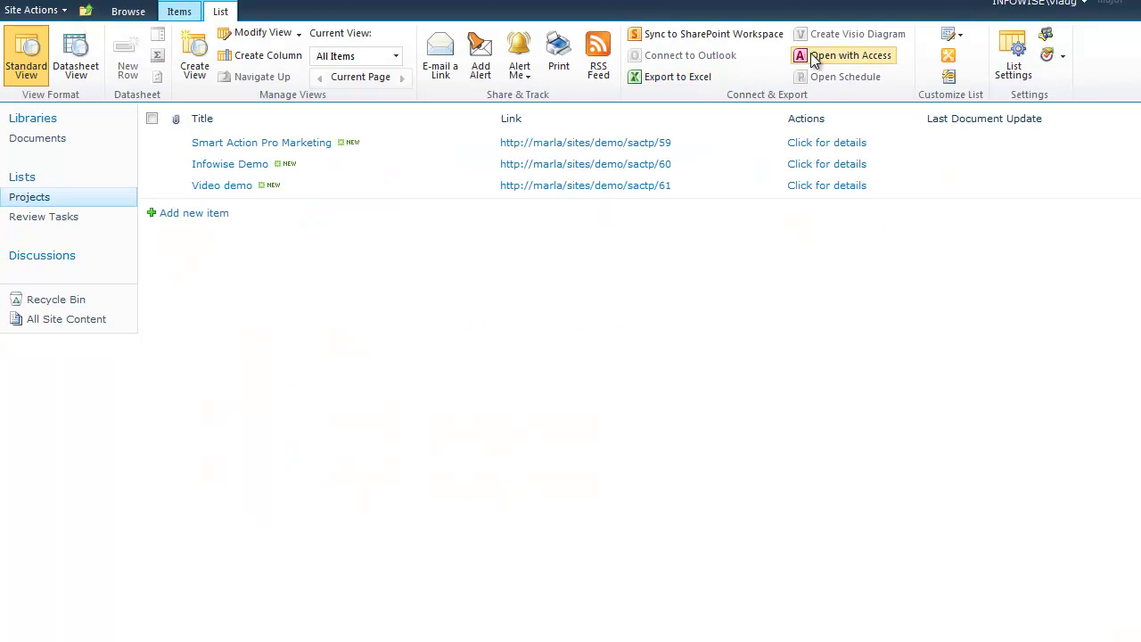
{"action": "left_click", "coordinate": [1005, 80]}
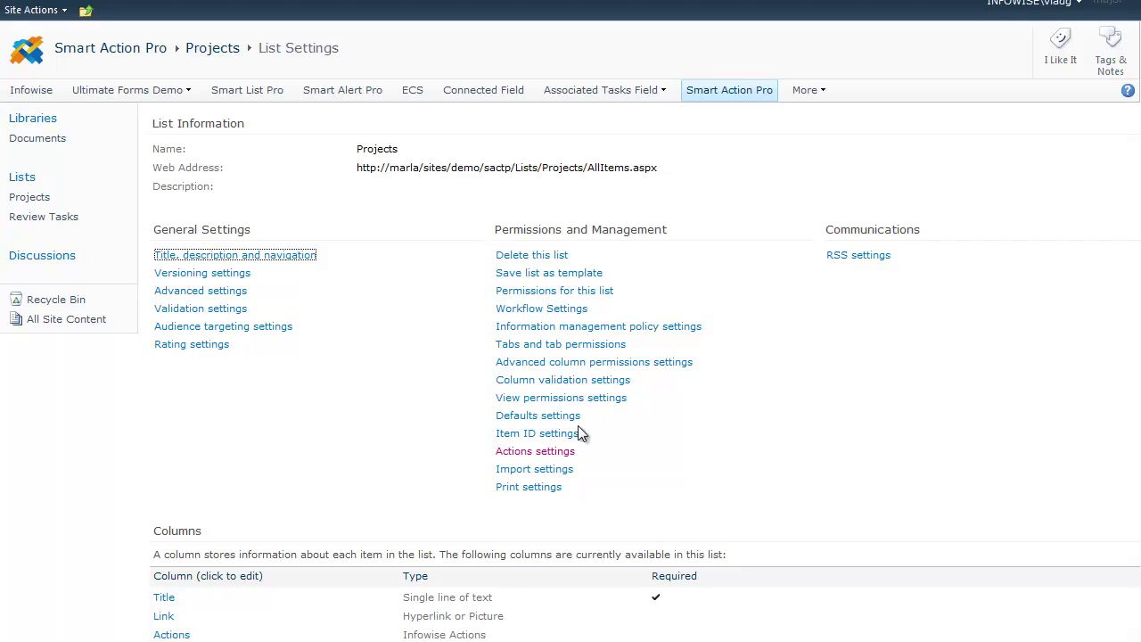
{"action": "left_click", "coordinate": [535, 452]}
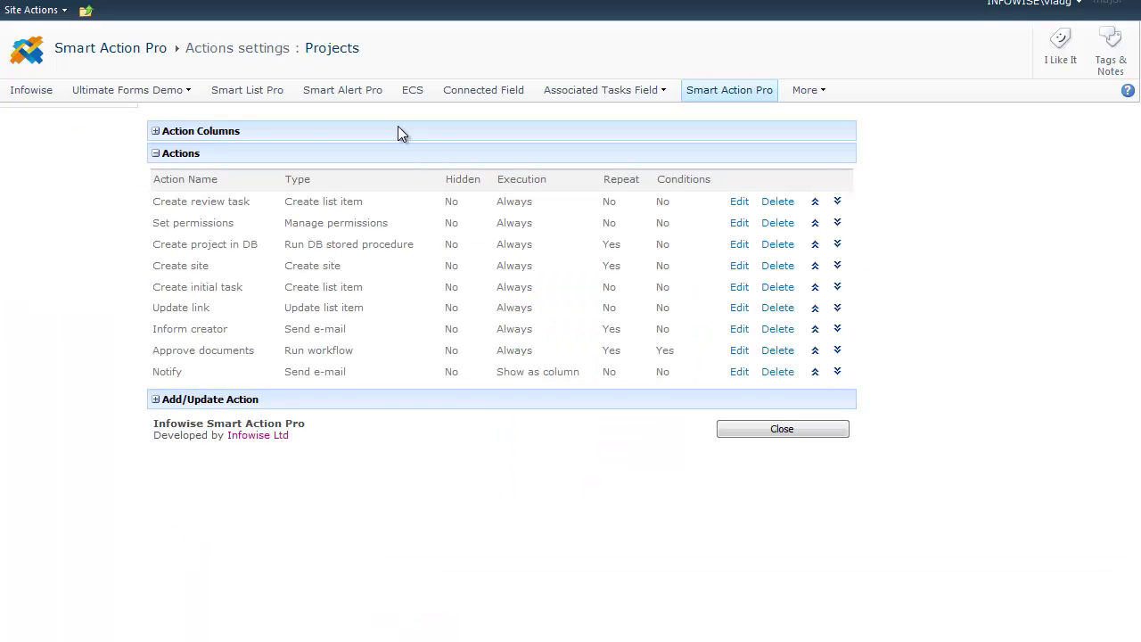
{"action": "left_click", "coordinate": [156, 132]}
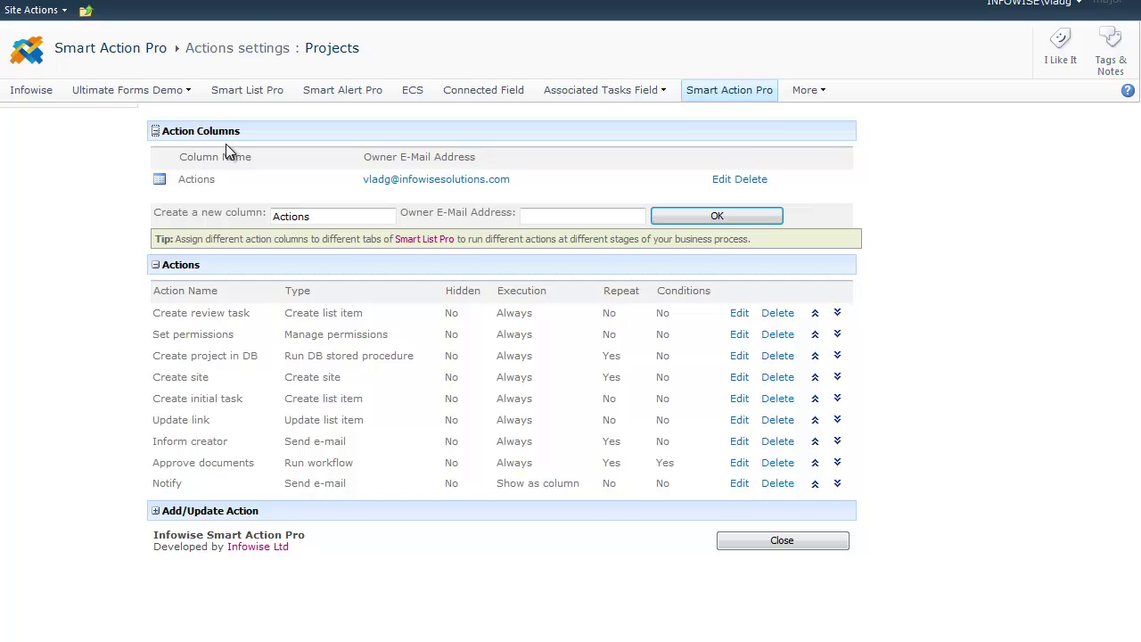
{"action": "left_click", "coordinate": [155, 131]}
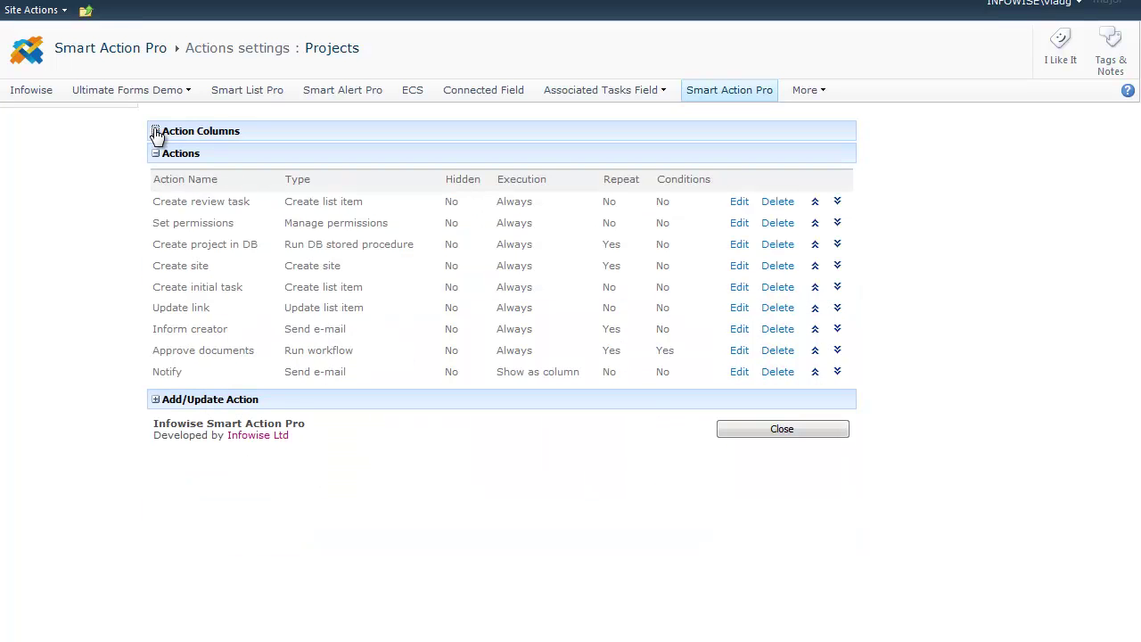
Begin a new action and keep Update list item as its action type
{"action": "left_click", "coordinate": [155, 400]}
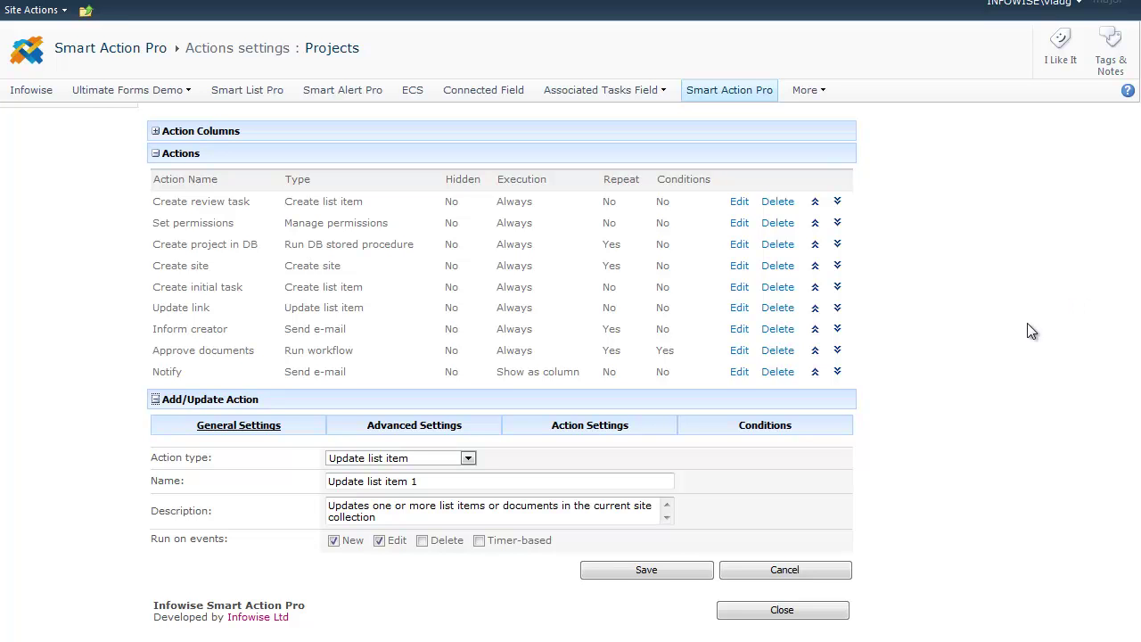
{"action": "left_click", "coordinate": [468, 457]}
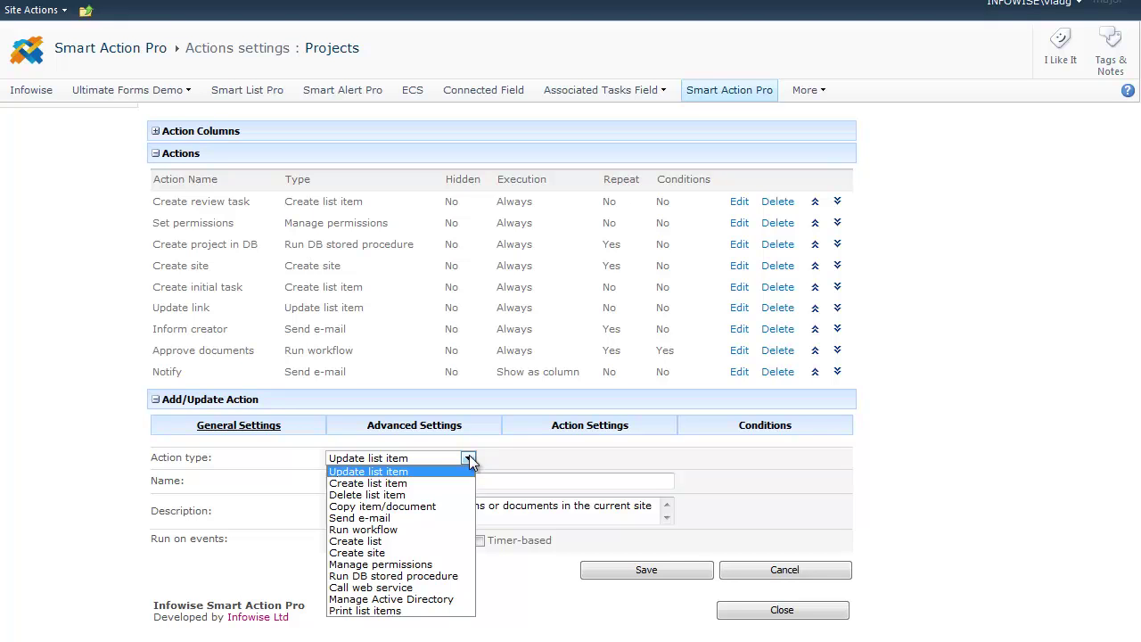
{"action": "left_click", "coordinate": [469, 457]}
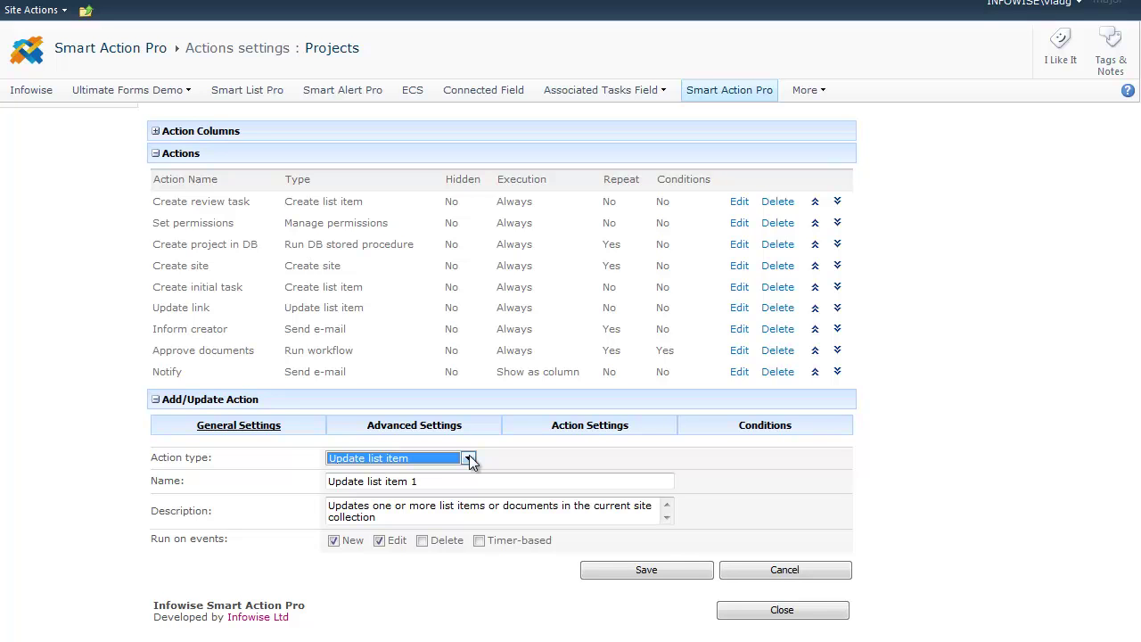
Tick Timer-based so the action also runs on a timer
{"action": "left_click", "coordinate": [479, 541]}
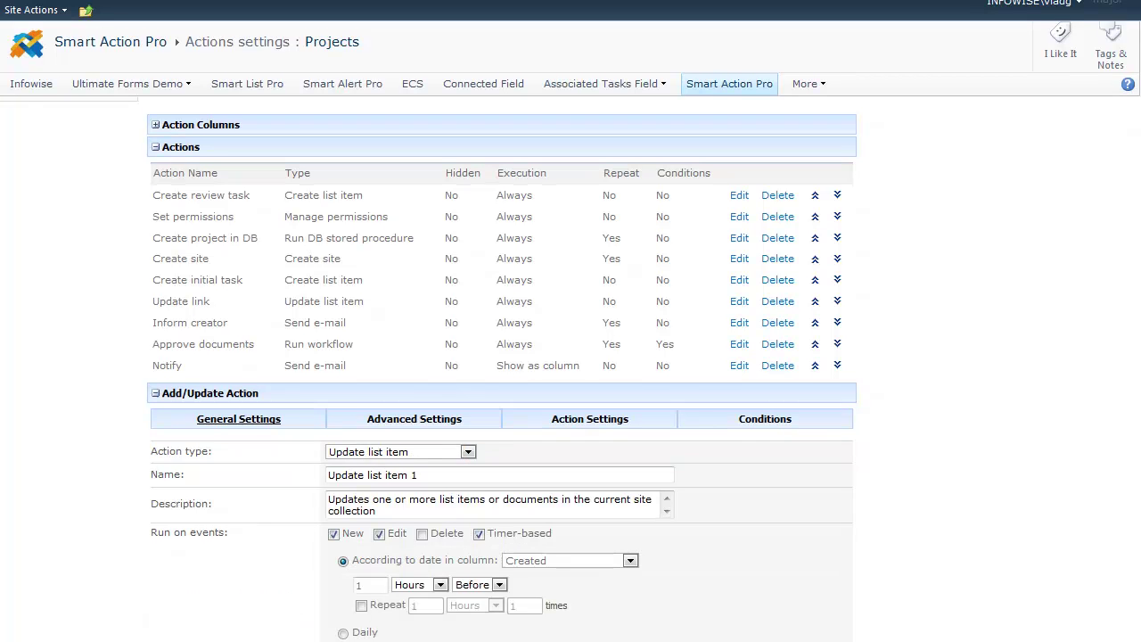
{"action": "scroll", "coordinate": [479, 541], "scroll_direction": "down", "scroll_amount": 3}
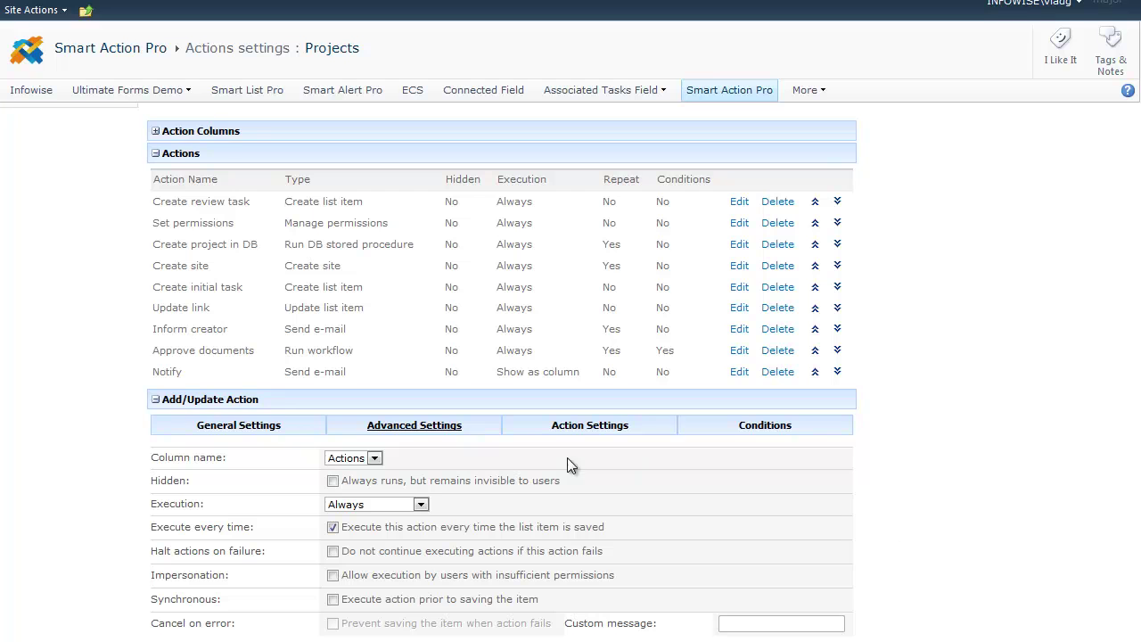
Leave the execution mode at Always and display the action's target site, list and values settings
{"action": "left_click", "coordinate": [422, 506]}
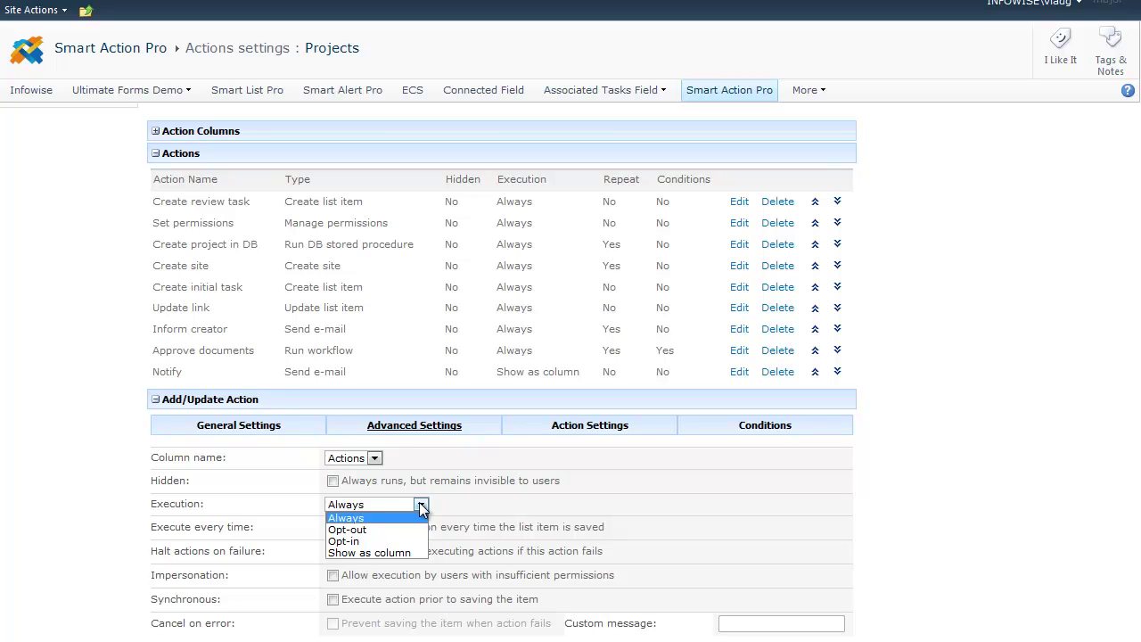
{"action": "left_click", "coordinate": [421, 507]}
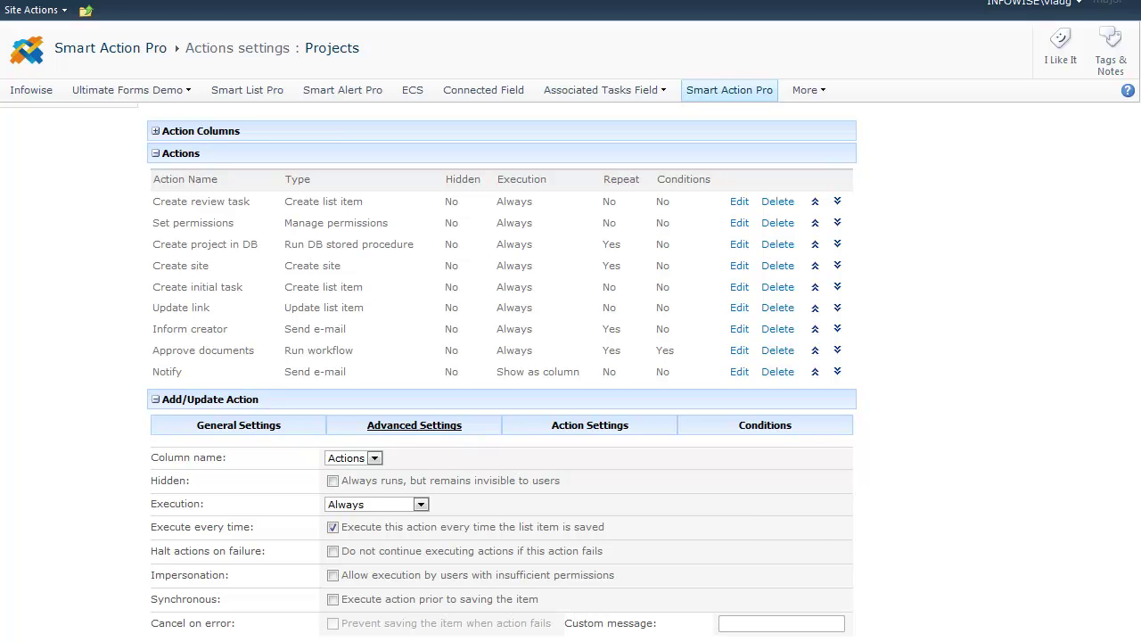
{"action": "left_click", "coordinate": [596, 426]}
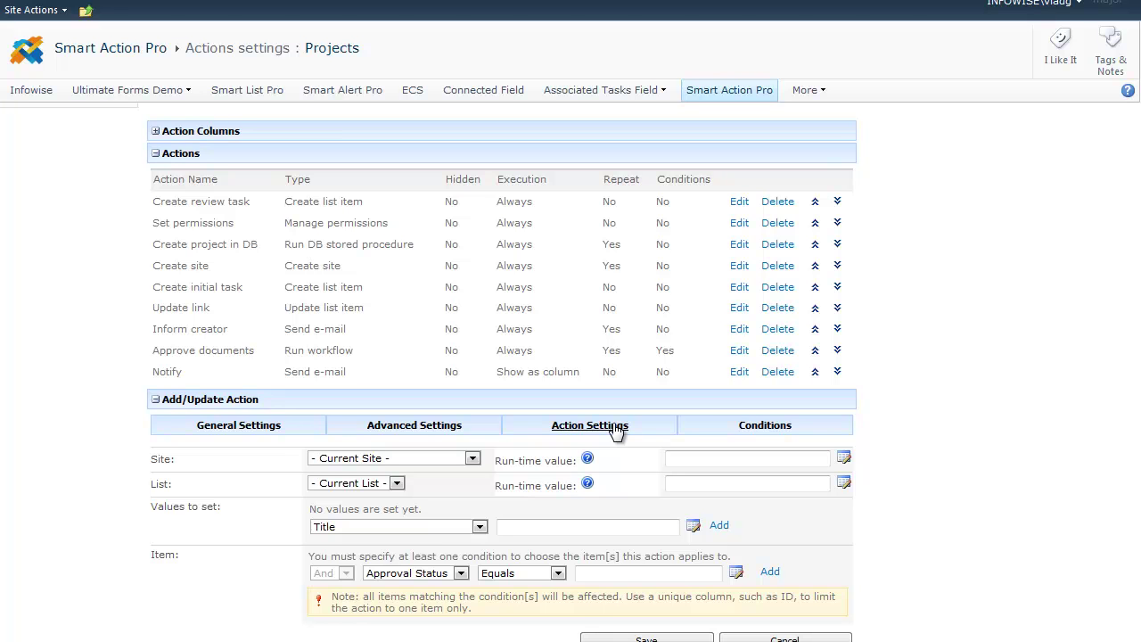
Keep Current Site and Current List as the update action's target
{"action": "left_click", "coordinate": [473, 458]}
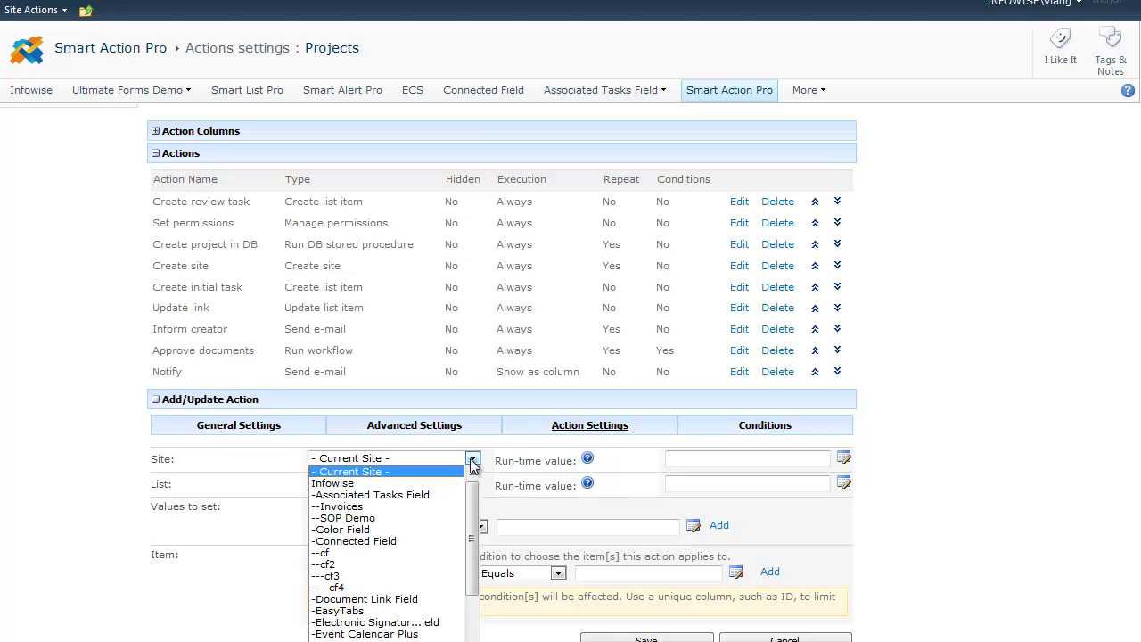
{"action": "left_click", "coordinate": [472, 458]}
{"action": "left_click", "coordinate": [397, 483]}
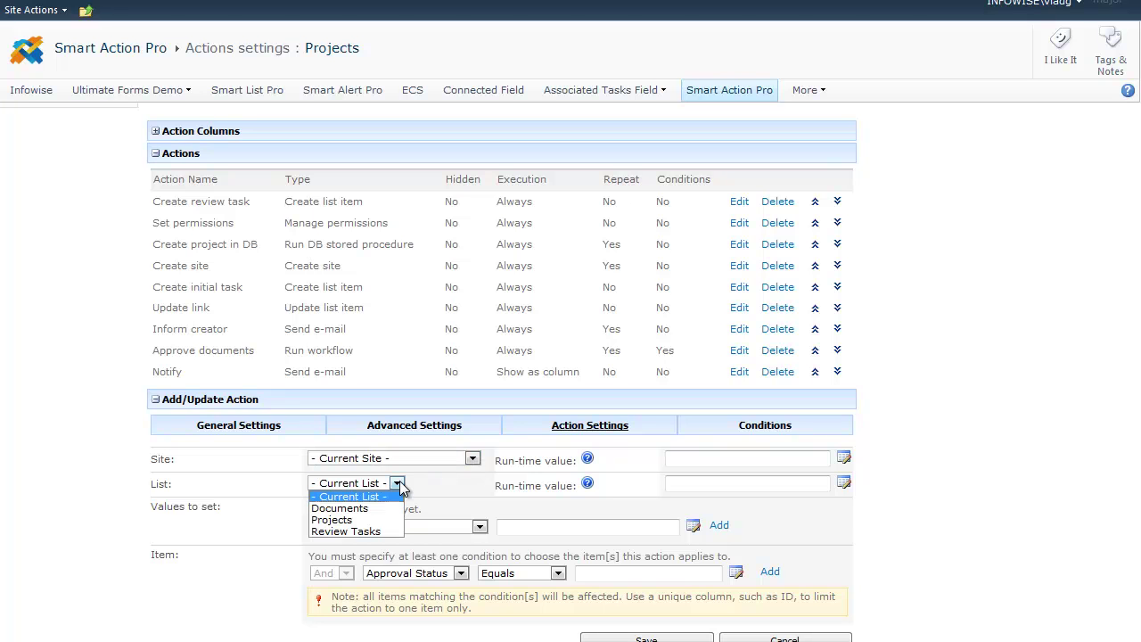
{"action": "left_click", "coordinate": [396, 484]}
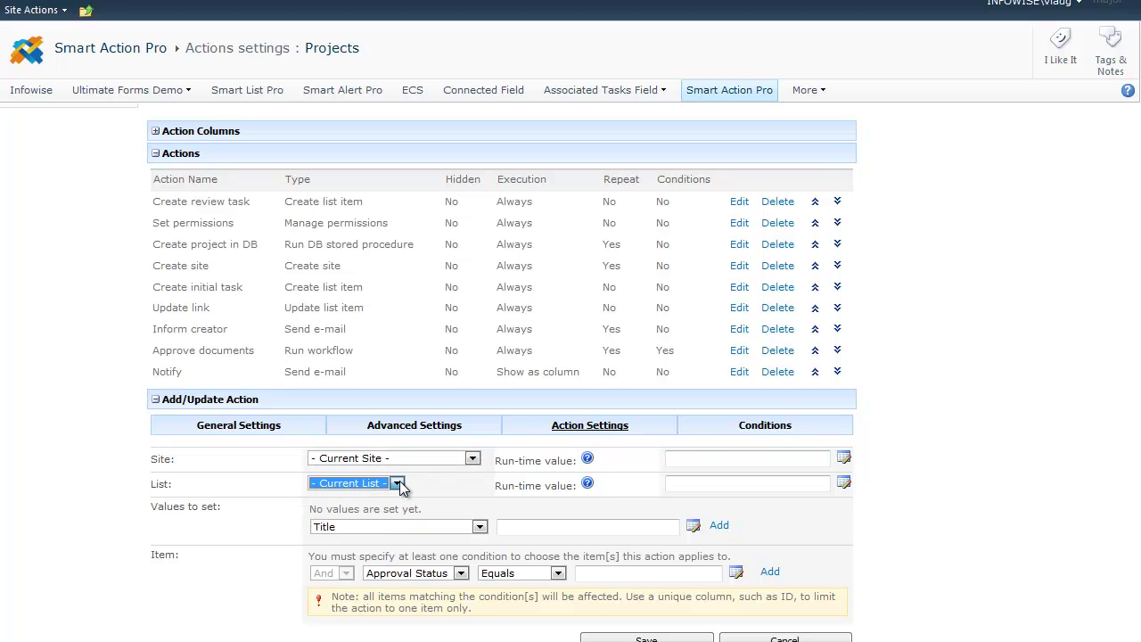
Change the item condition column from Approval Status to ID and open its value builder
{"action": "left_click", "coordinate": [461, 574]}
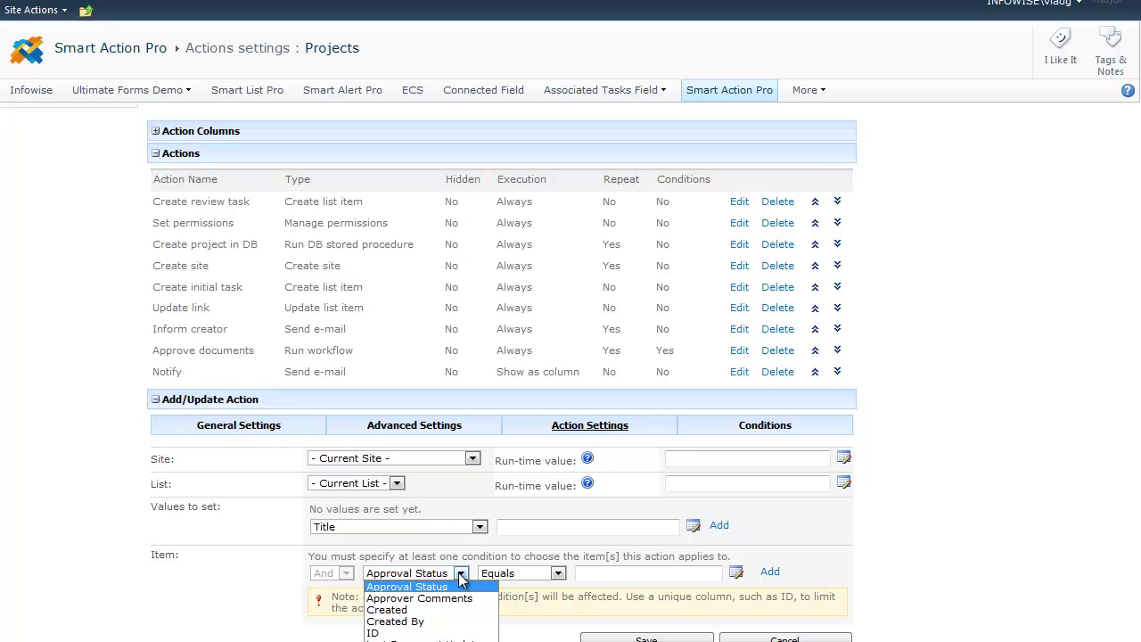
{"action": "left_click", "coordinate": [480, 527]}
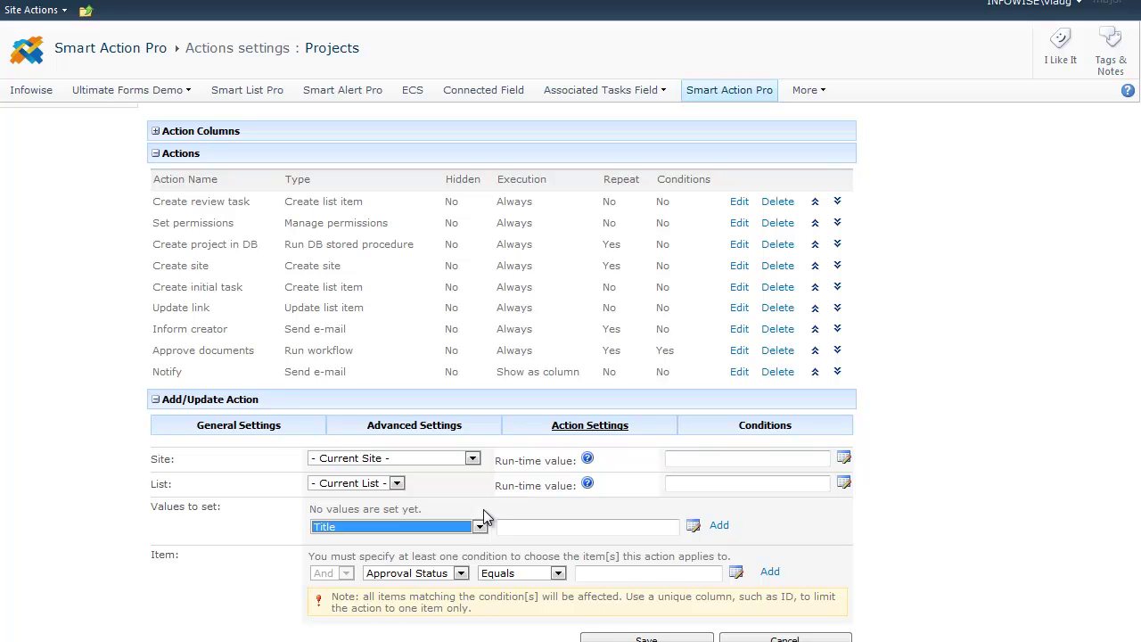
{"action": "left_click", "coordinate": [460, 573]}
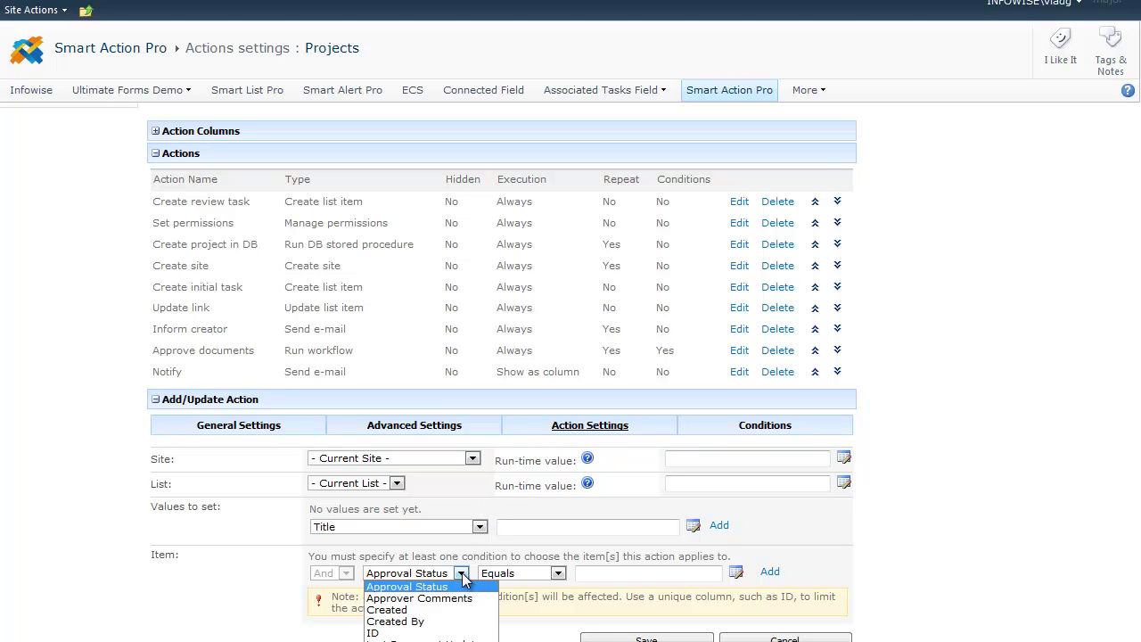
{"action": "left_click", "coordinate": [443, 633]}
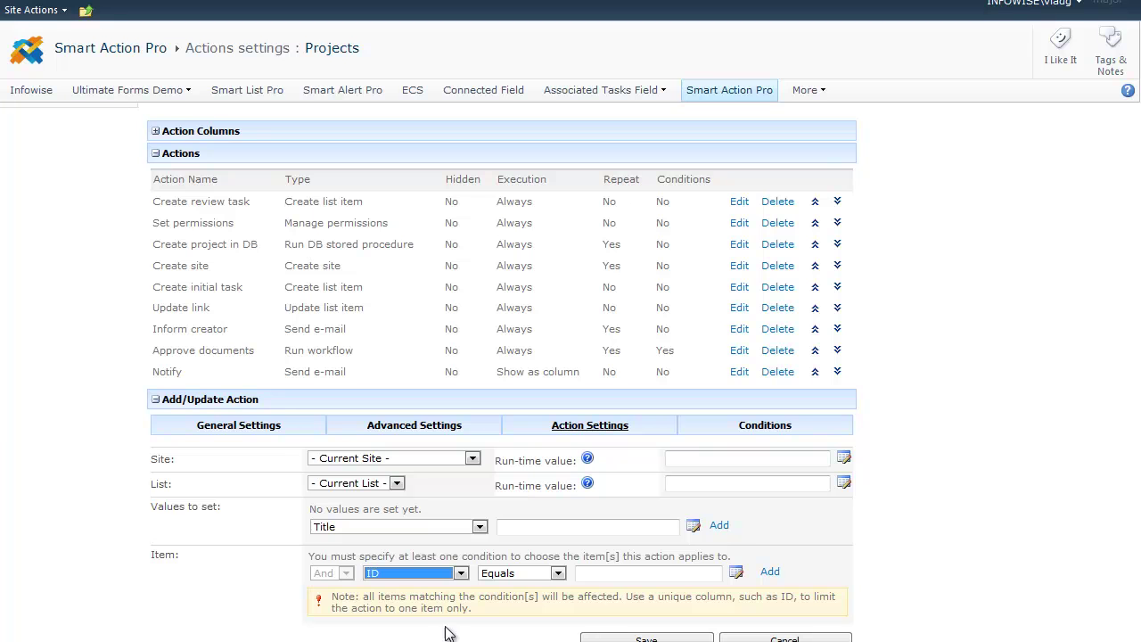
{"action": "left_click", "coordinate": [597, 574]}
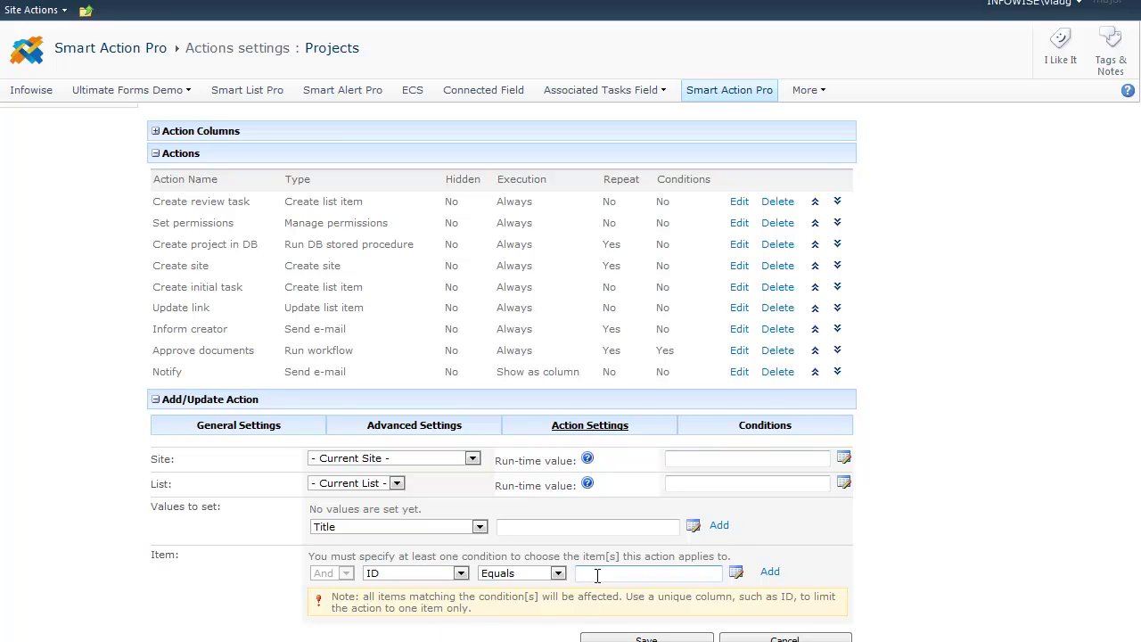
{"action": "left_click", "coordinate": [735, 573]}
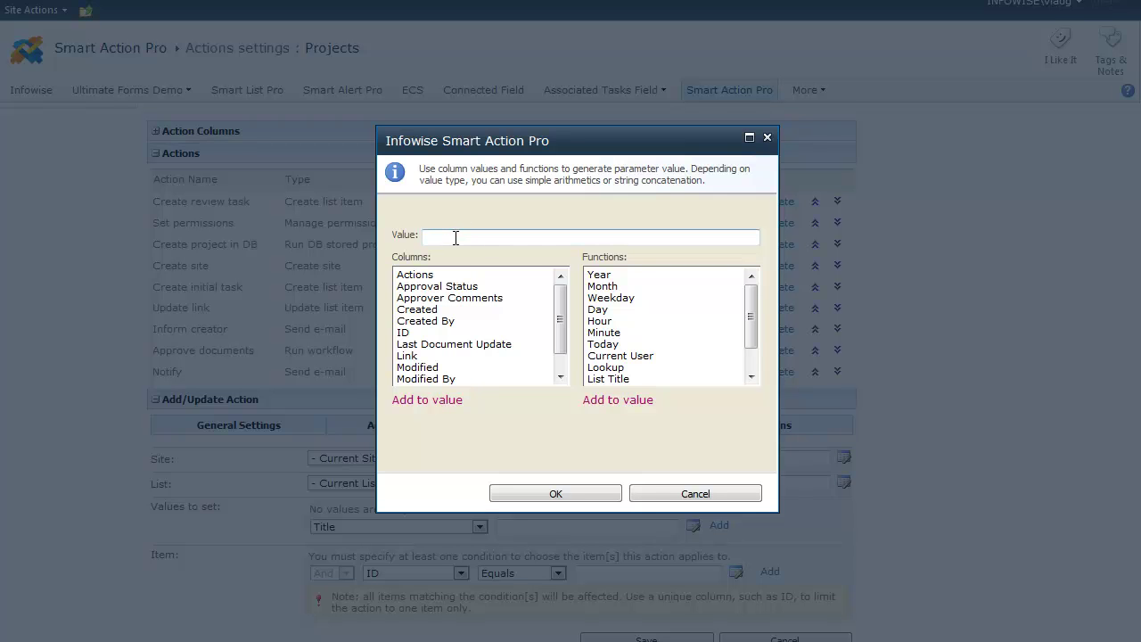
Insert the [ID] column as the condition's comparison value and confirm it
{"action": "double_click", "coordinate": [402, 332]}
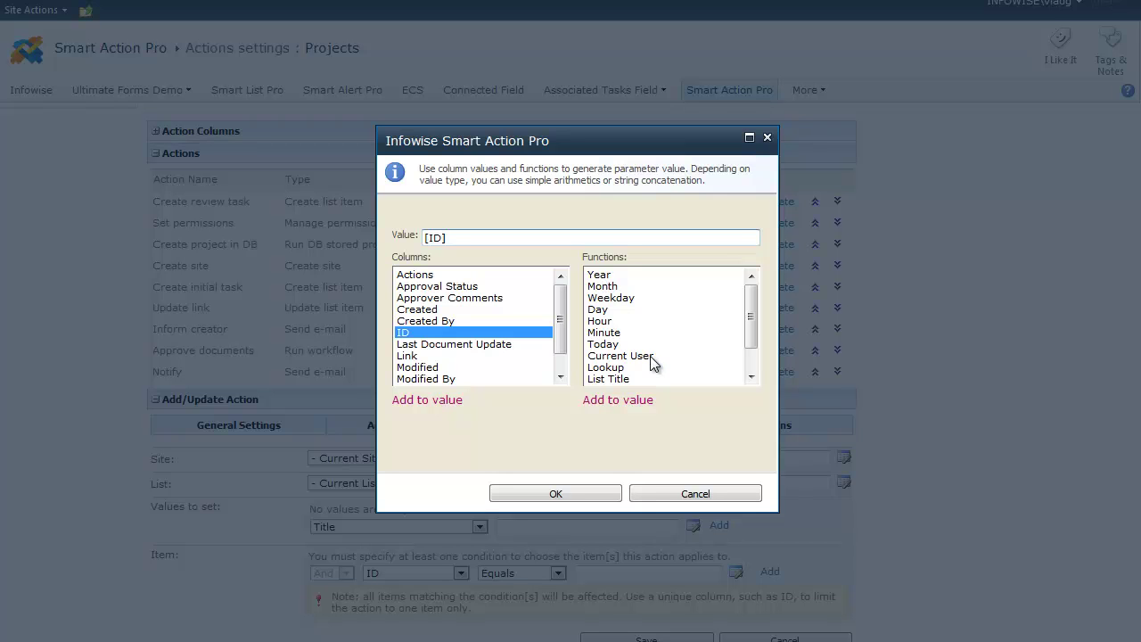
{"action": "scroll", "coordinate": [651, 361], "scroll_direction": "down", "scroll_amount": 1}
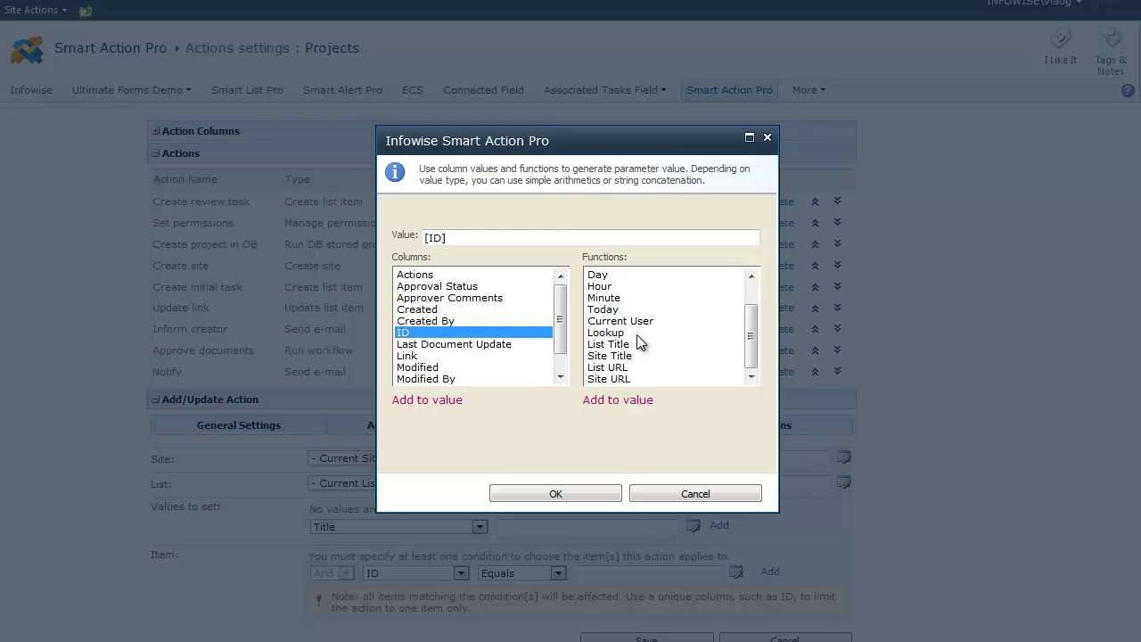
{"action": "left_click", "coordinate": [579, 491]}
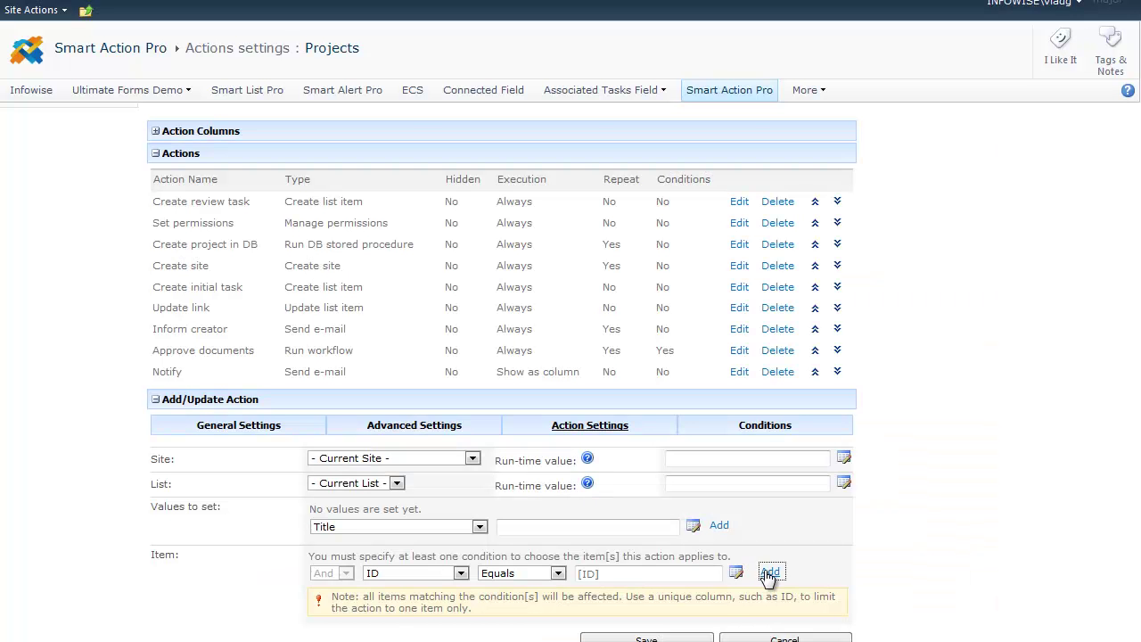
Add the ID Equals [ID] item condition and show the action's Conditions page
{"action": "left_click", "coordinate": [770, 571]}
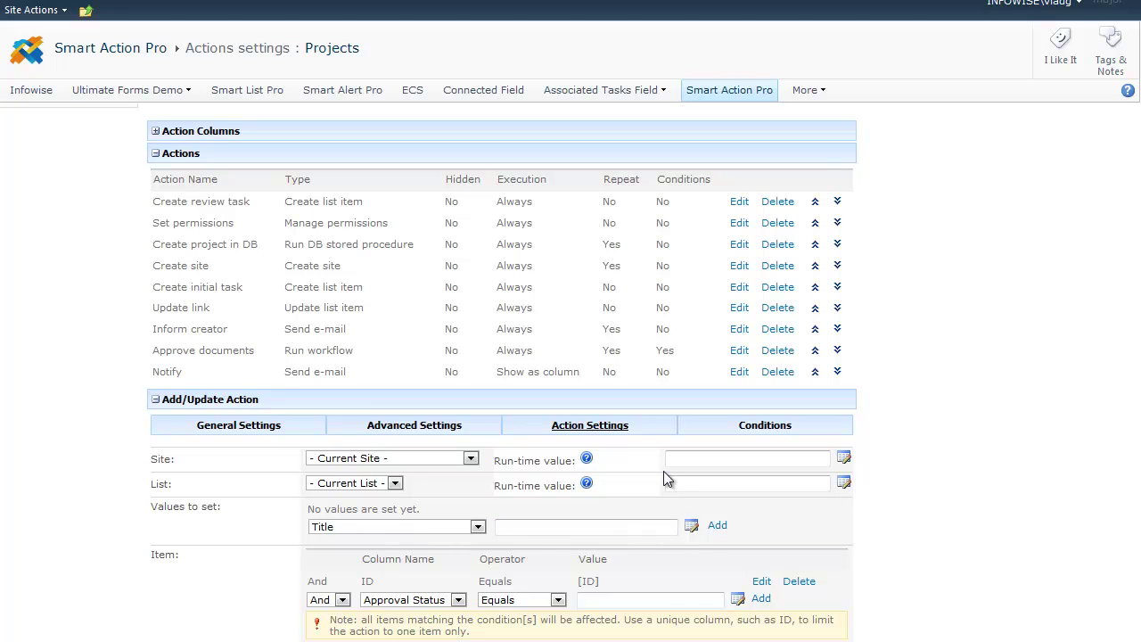
{"action": "left_click", "coordinate": [764, 426]}
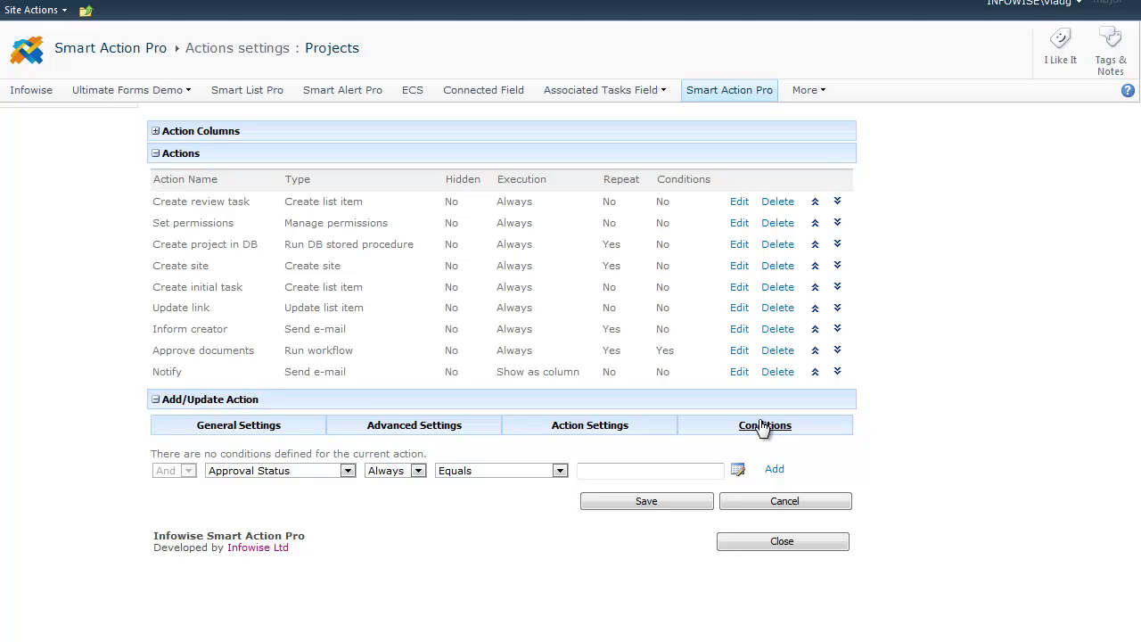
Add a condition so the action runs when Title, after change, contains 'Project'
{"action": "left_click", "coordinate": [347, 472]}
{"action": "left_click", "coordinate": [347, 472]}
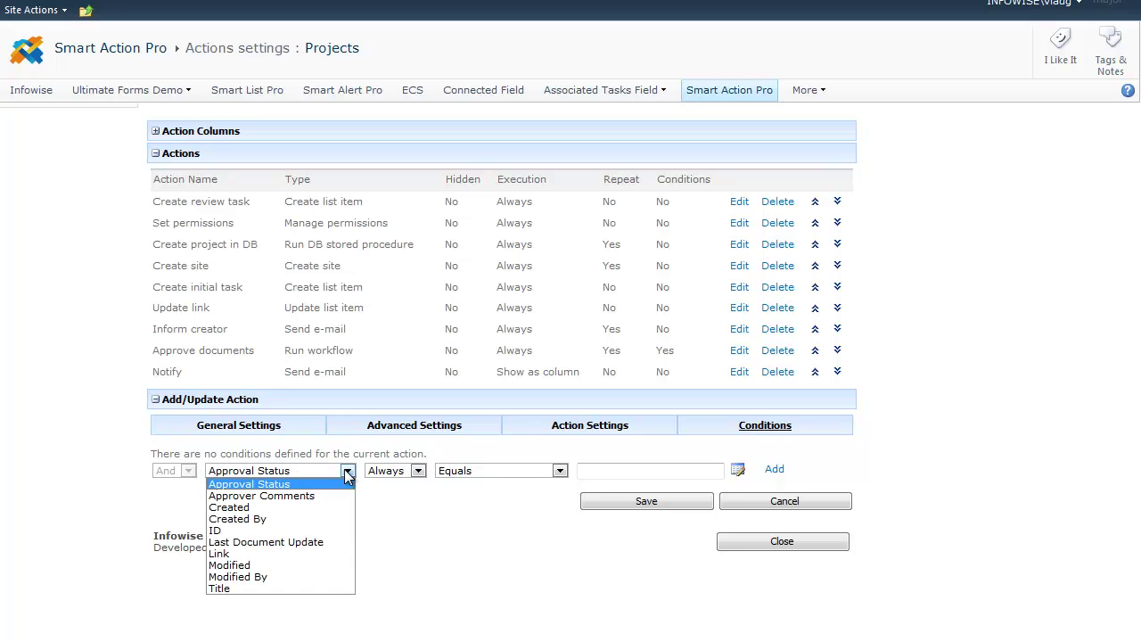
{"action": "left_click", "coordinate": [302, 590]}
{"action": "left_click", "coordinate": [418, 472]}
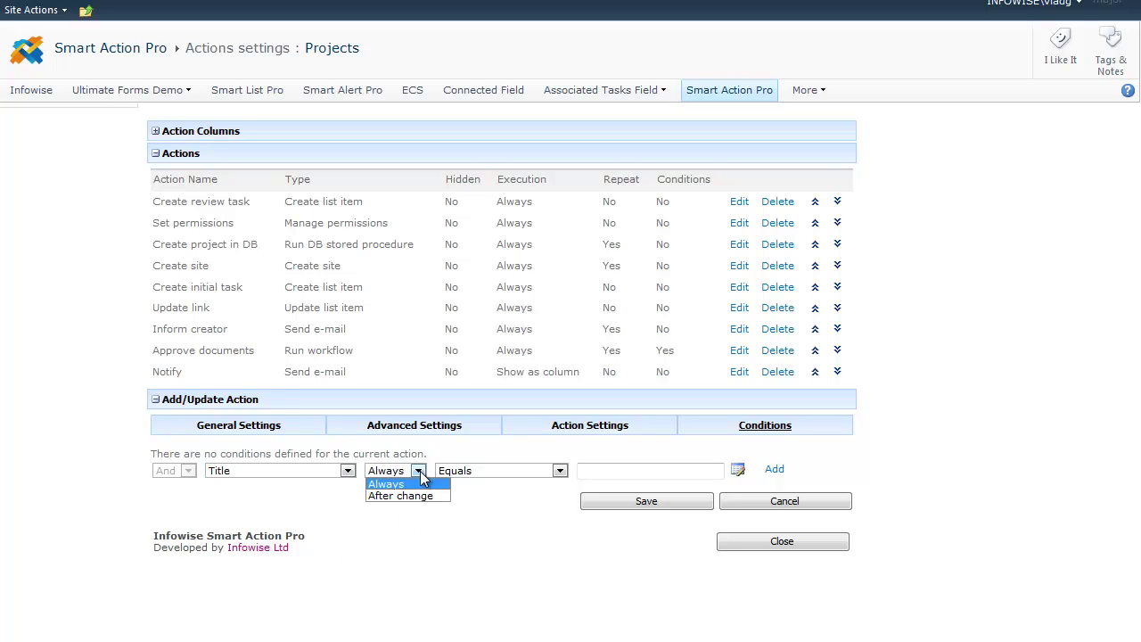
{"action": "left_click", "coordinate": [420, 496]}
{"action": "left_click", "coordinate": [559, 472]}
{"action": "left_click", "coordinate": [531, 508]}
{"action": "key", "text": "Tab"}
{"action": "type", "text": "Project"}
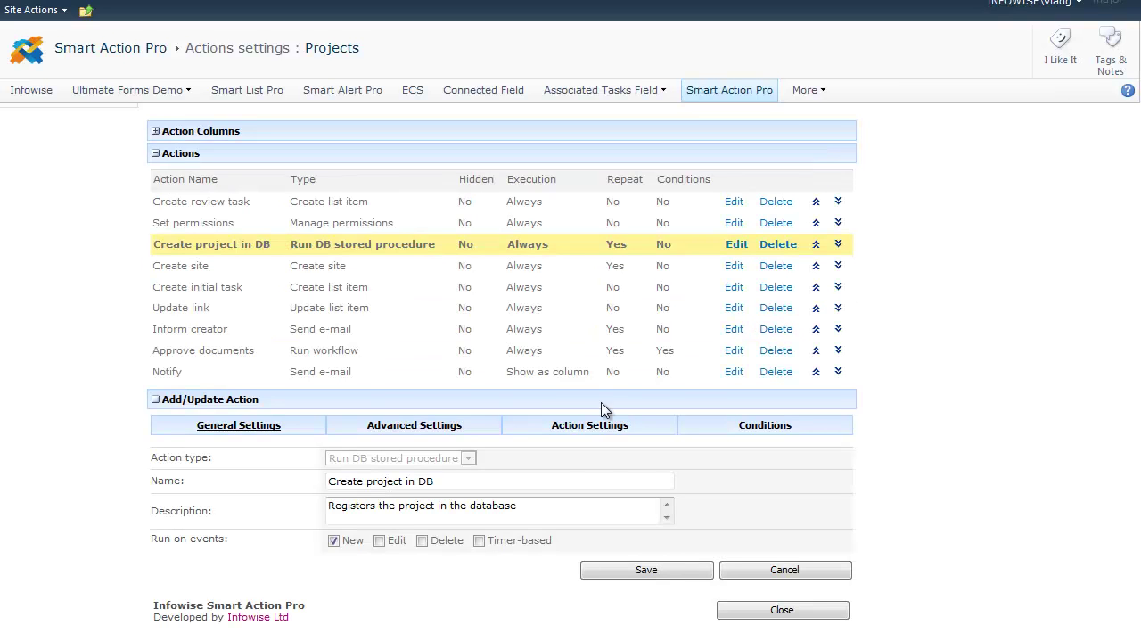
Review the stored-procedure settings of Create project in DB, then bring up Set permissions' action settings
{"action": "left_click", "coordinate": [592, 427]}
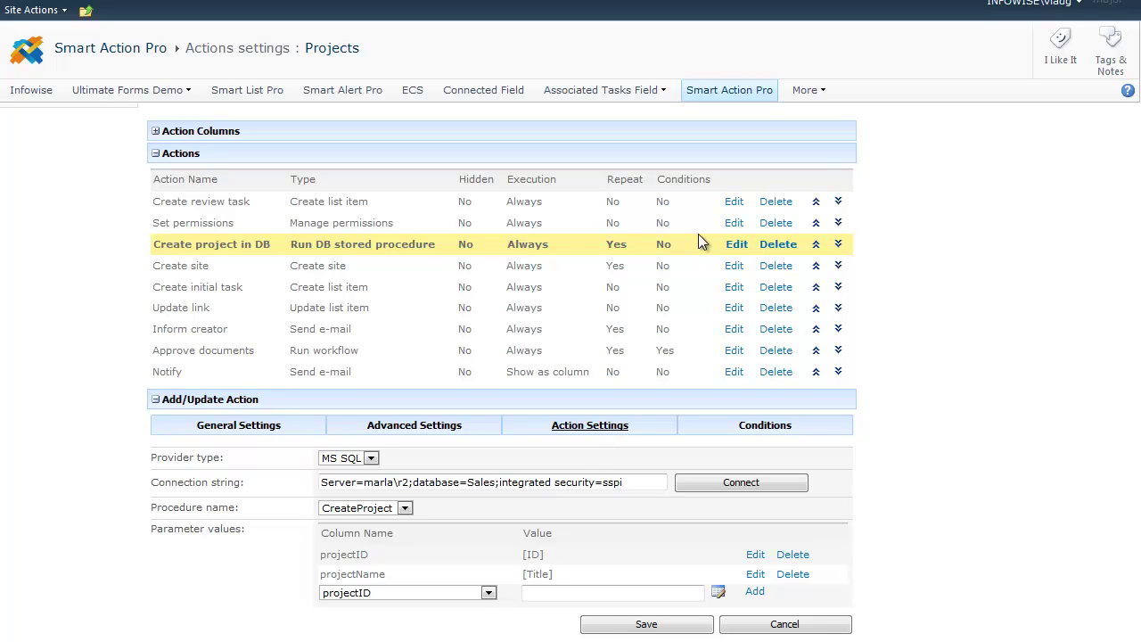
{"action": "left_click", "coordinate": [733, 223]}
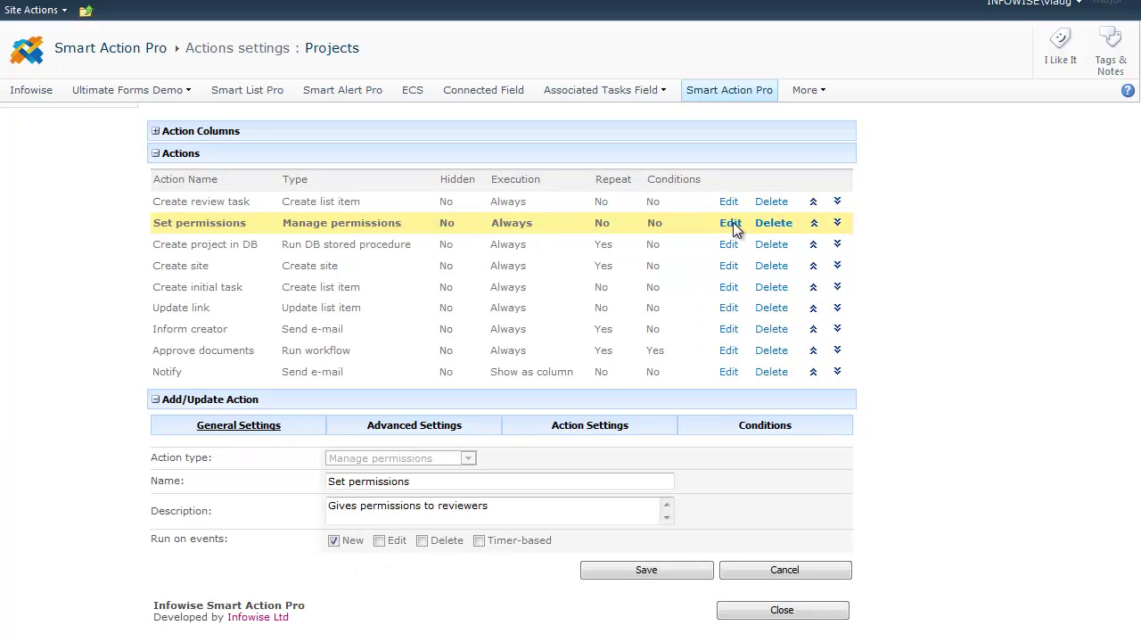
{"action": "left_click", "coordinate": [591, 428]}
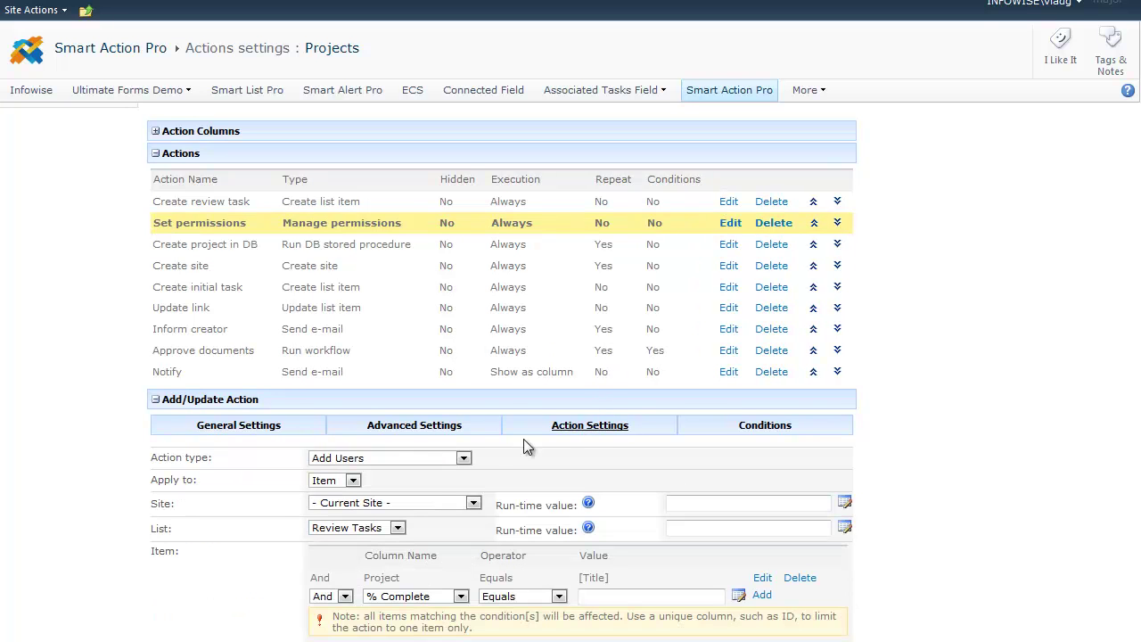
Confirm Set permissions applies to the item with Add Users as the action type
{"action": "left_click", "coordinate": [354, 481]}
{"action": "left_click", "coordinate": [357, 481]}
{"action": "left_click", "coordinate": [464, 458]}
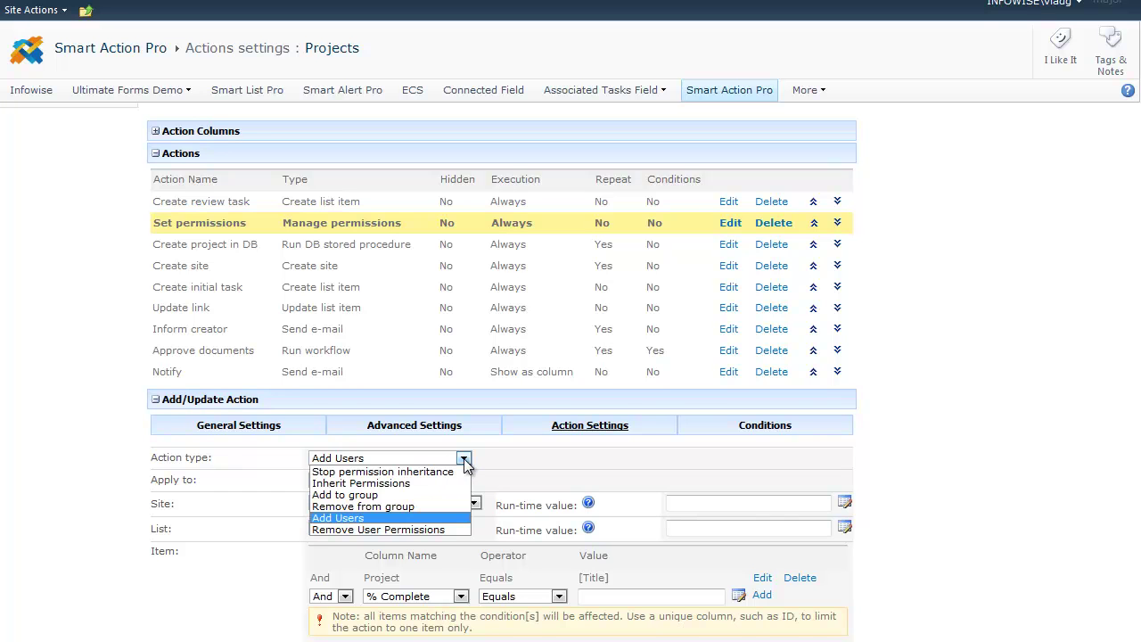
{"action": "left_click", "coordinate": [338, 518]}
{"action": "scroll", "coordinate": [338, 518], "scroll_direction": "down", "scroll_amount": 3}
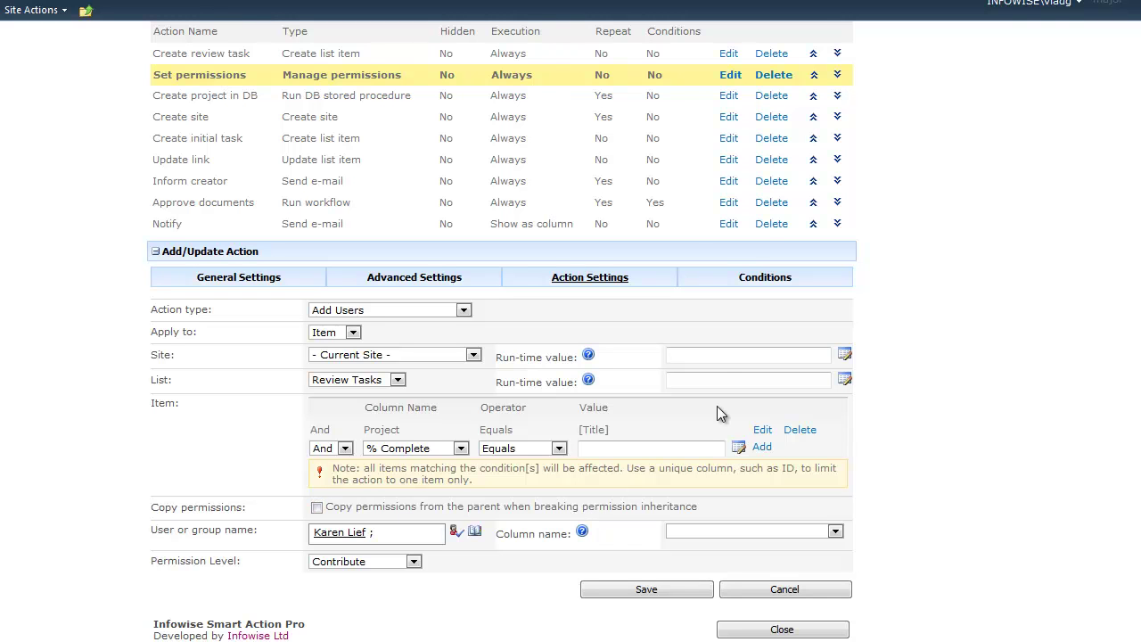
{"action": "left_click", "coordinate": [727, 118]}
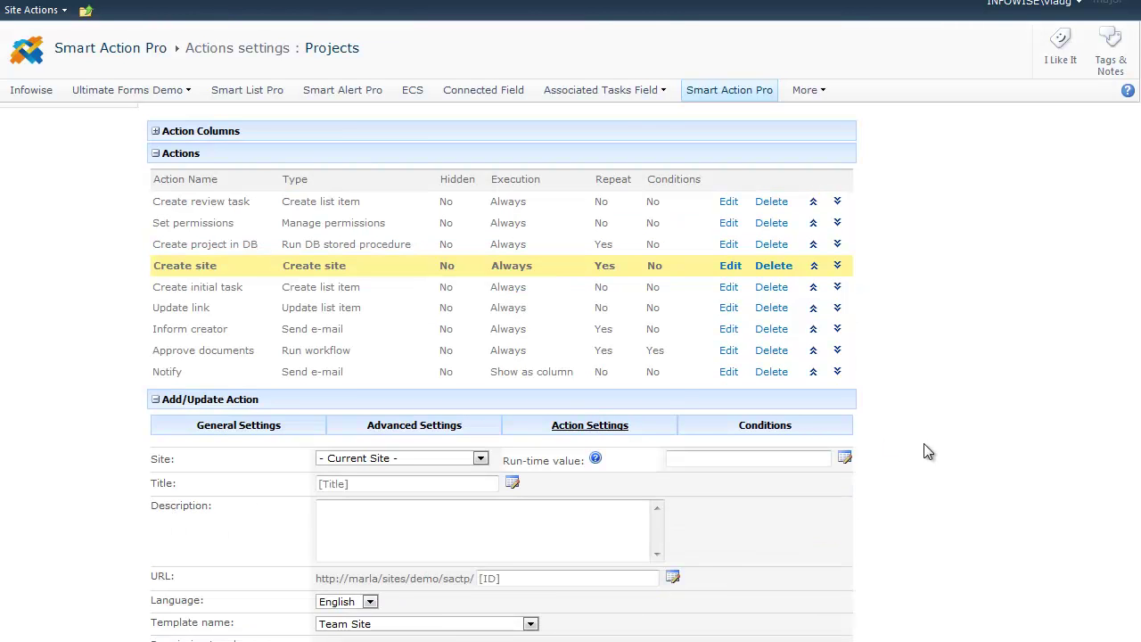
Scroll through Create site settings: Team Site at sactp/[ID] titled [Title], inheriting parent permissions
{"action": "scroll", "coordinate": [1136, 389], "scroll_direction": "down", "scroll_amount": 1}
{"action": "scroll", "coordinate": [1135, 389], "scroll_direction": "down", "scroll_amount": 2}
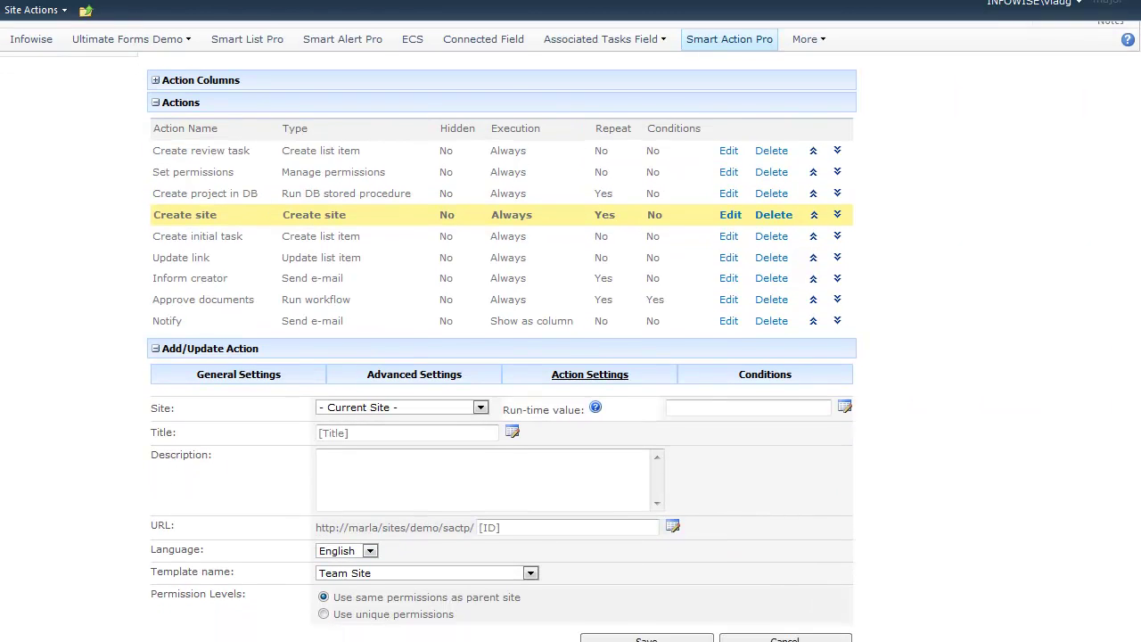